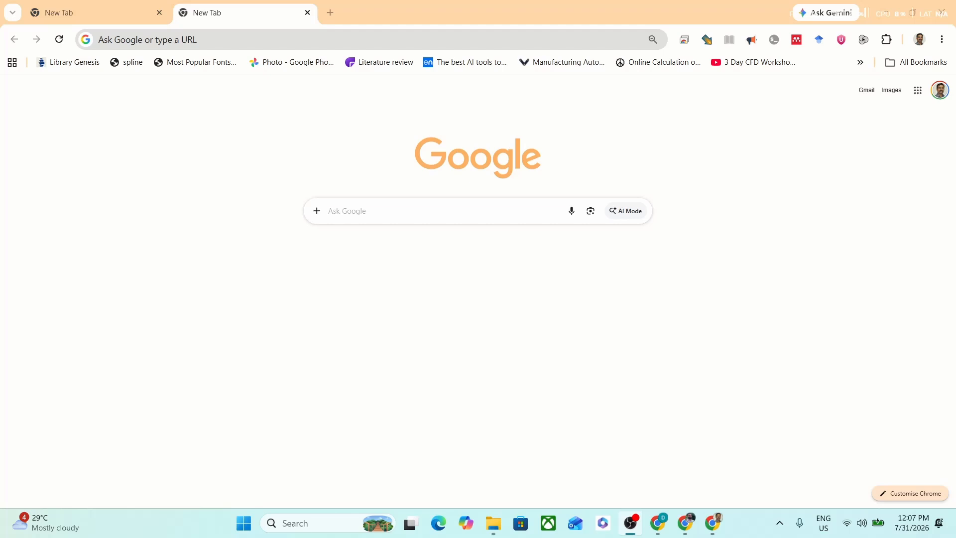
# Step: Open jscr.in in a new browser tab and go to its Graph Digitizer tool
pyautogui.click(333, 11)
pyautogui.write('jscr')
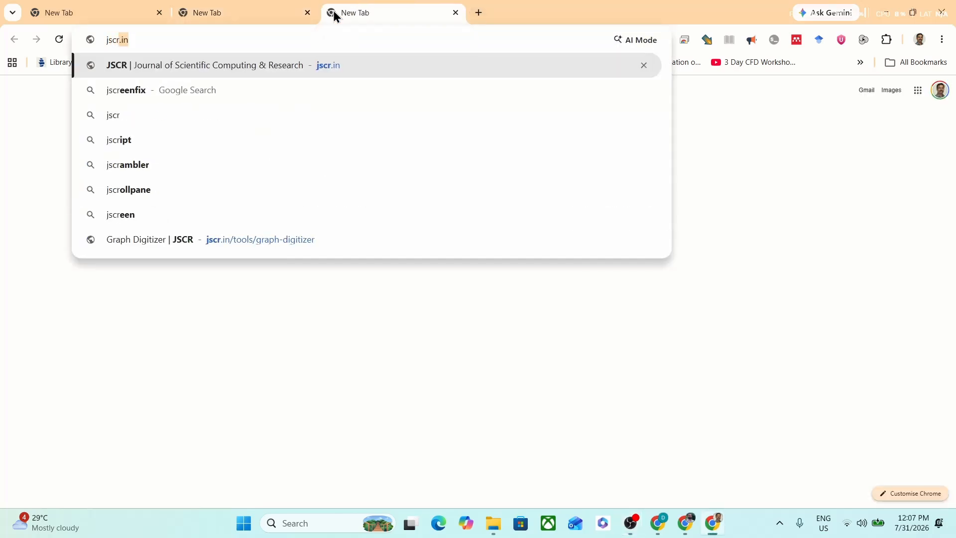
pyautogui.write('.in')
pyautogui.press('Return')
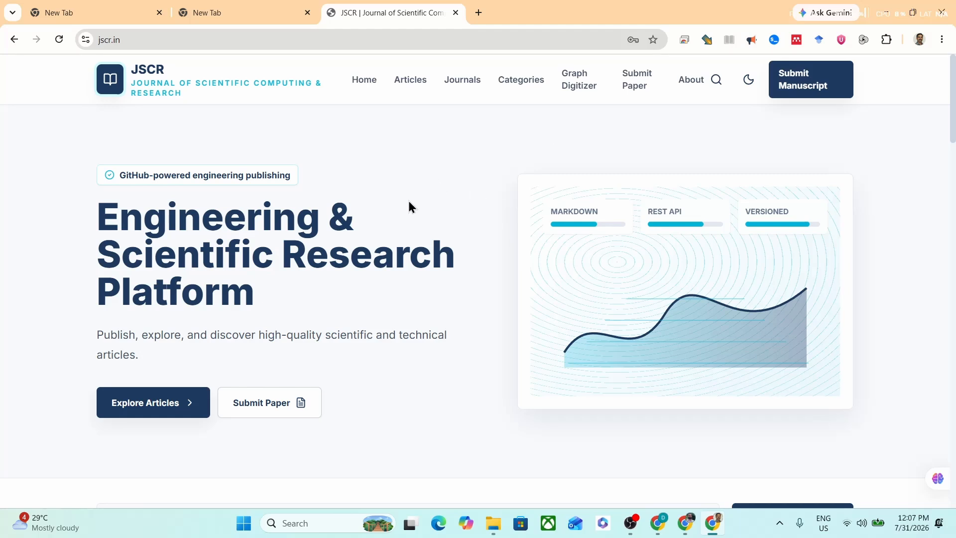
pyautogui.click(581, 87)
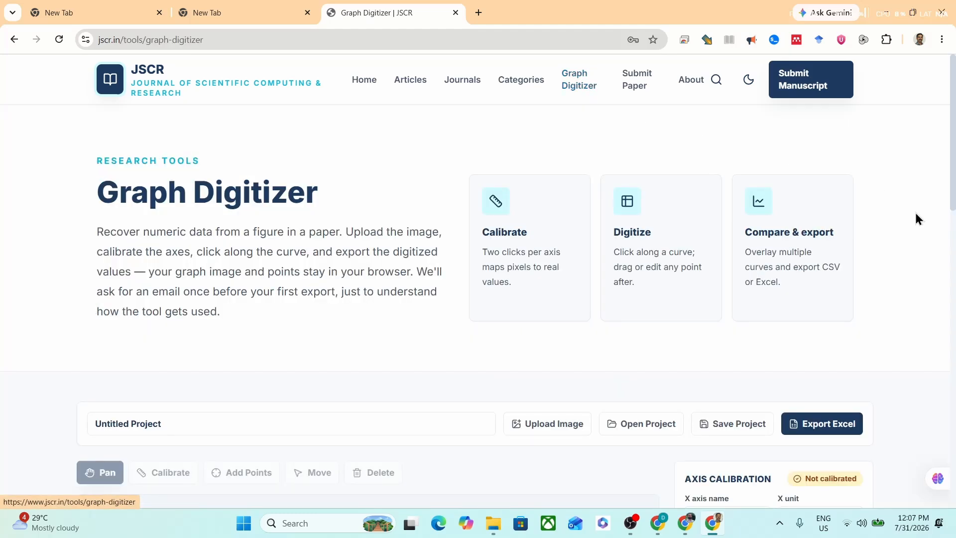
# Step: Upload the graph image validation.png from the Pictures folder into the digitizer
pyautogui.scroll(-3, 939, 248)
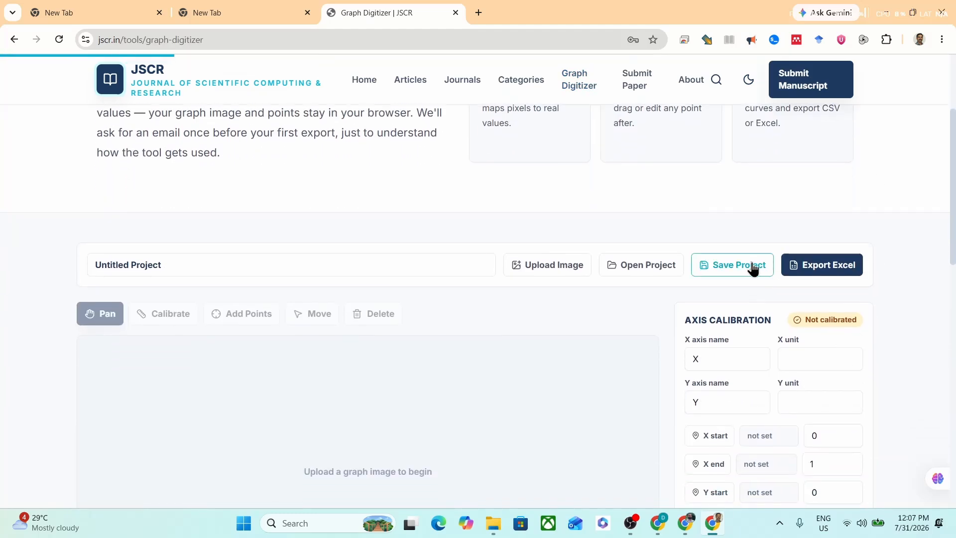
pyautogui.click(566, 266)
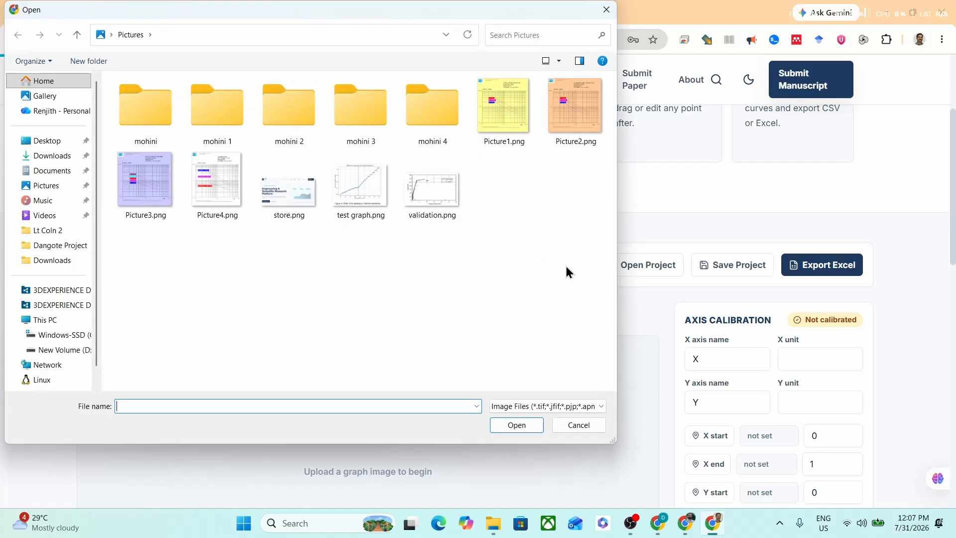
pyautogui.click(434, 197)
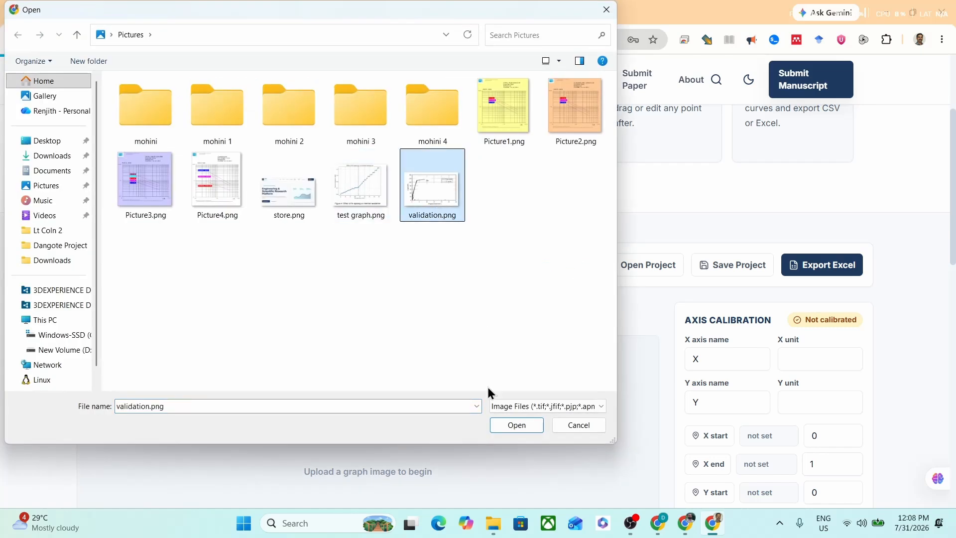
pyautogui.click(512, 426)
# Step: Mark the X start reference at the plot's origin and the X end reference at the 30 mm tick
pyautogui.scroll(-3, 511, 426)
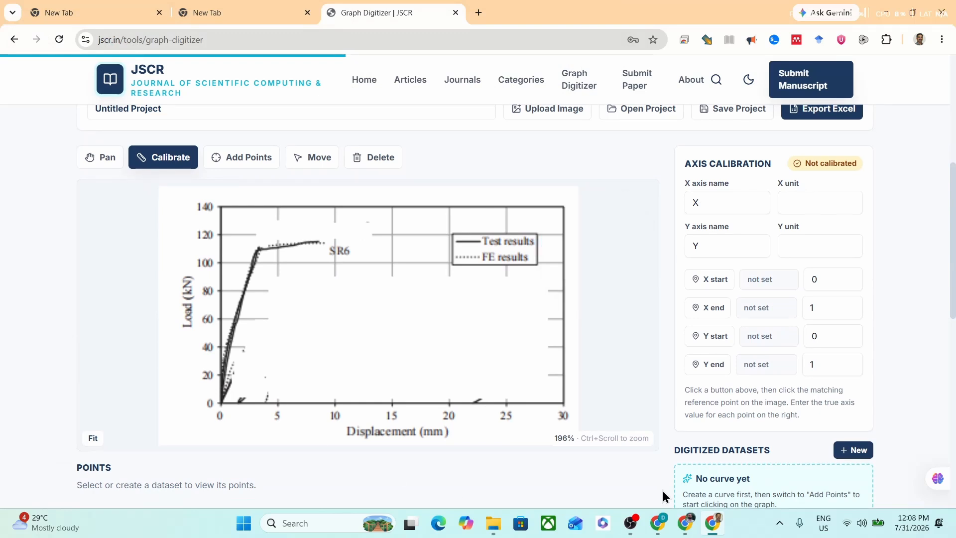
pyautogui.click(716, 284)
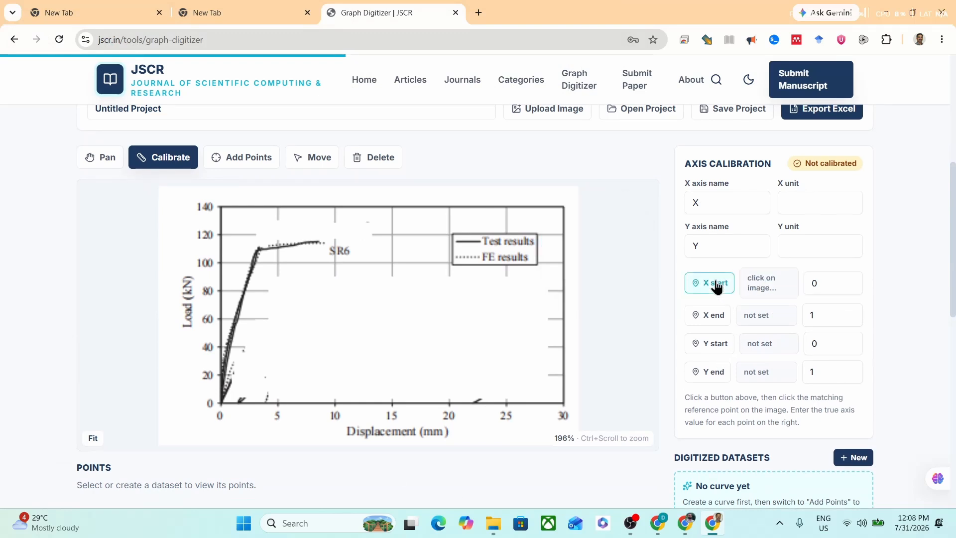
pyautogui.click(221, 403)
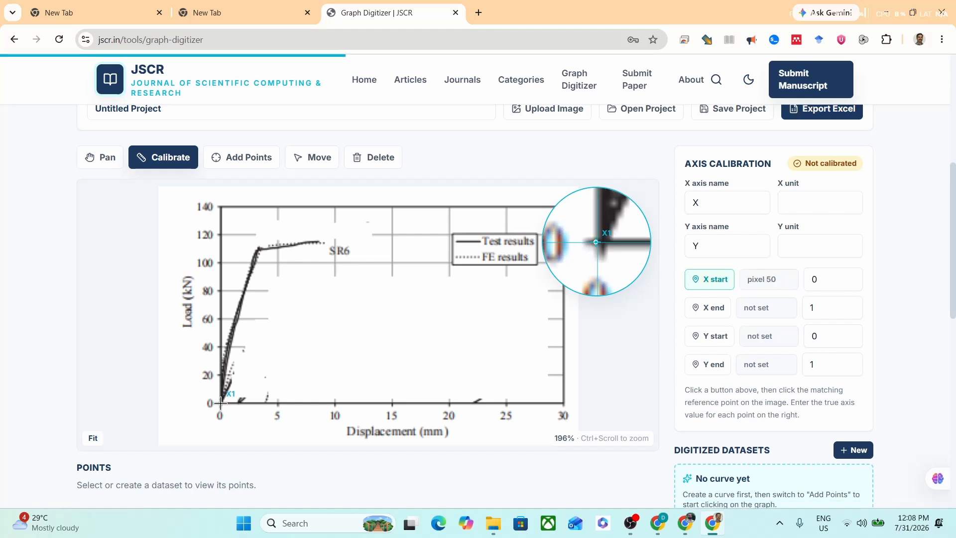
pyautogui.click(720, 310)
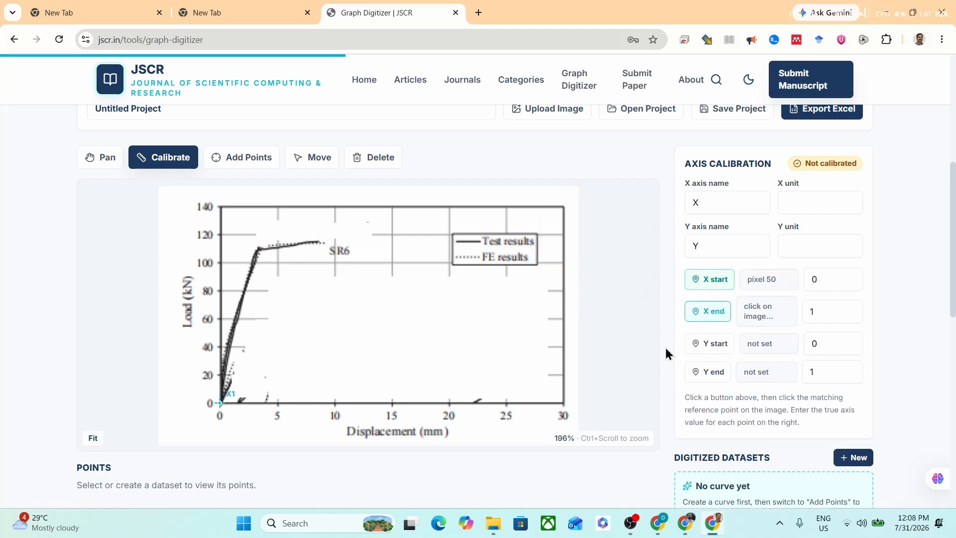
pyautogui.click(563, 404)
# Step: Mark the Y start reference at the plot's origin and the Y end reference at the 140 kN tick
pyautogui.click(721, 343)
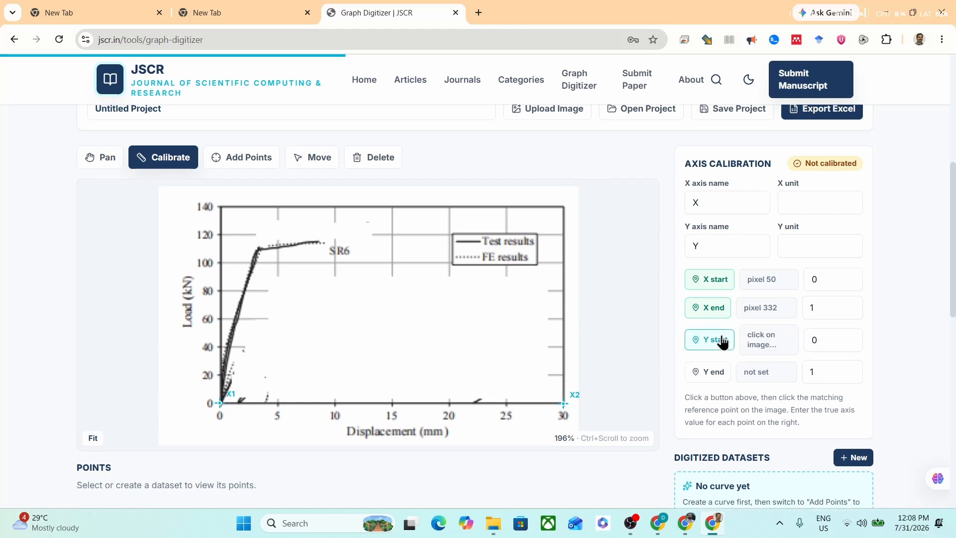
pyautogui.click(222, 403)
pyautogui.click(706, 368)
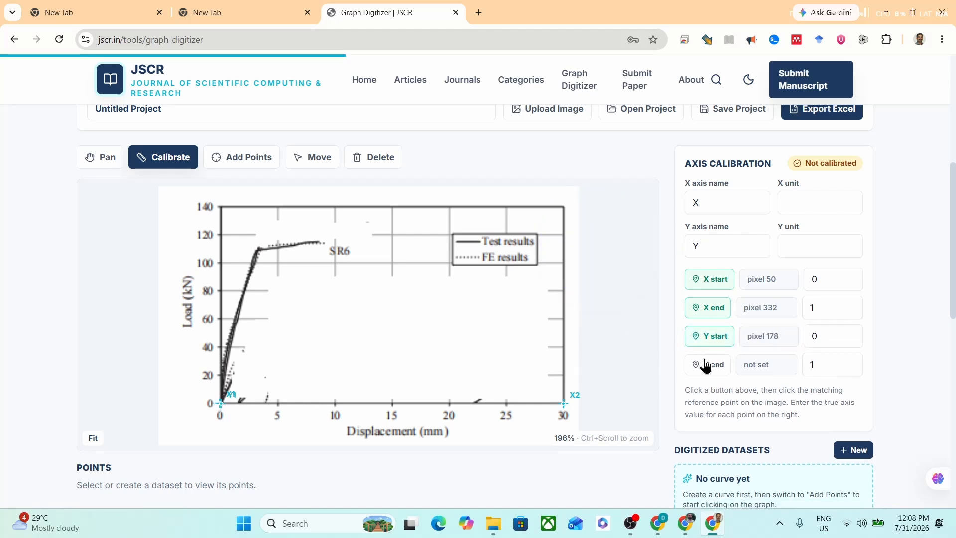
pyautogui.click(221, 207)
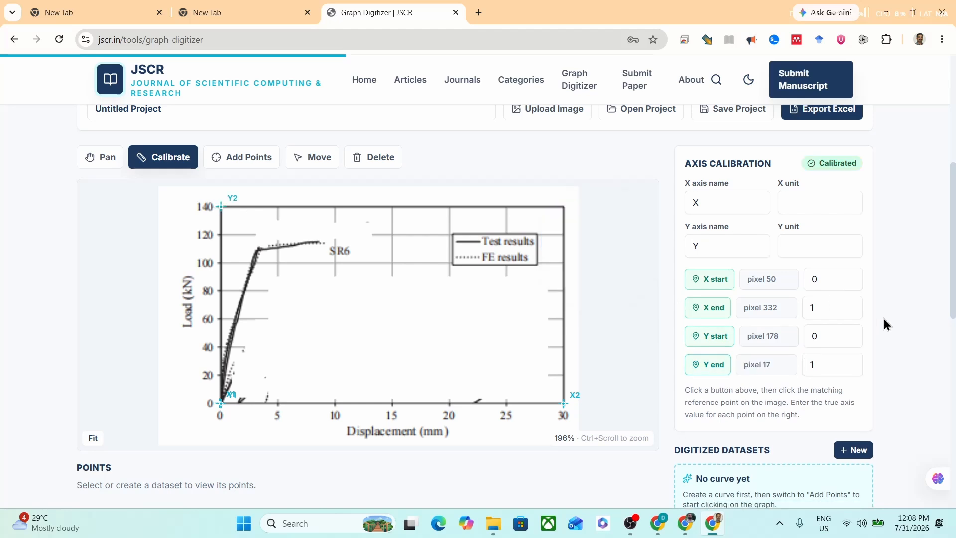
# Step: Set the true axis values to 30 for X end and 140 for Y end
pyautogui.doubleClick(831, 305)
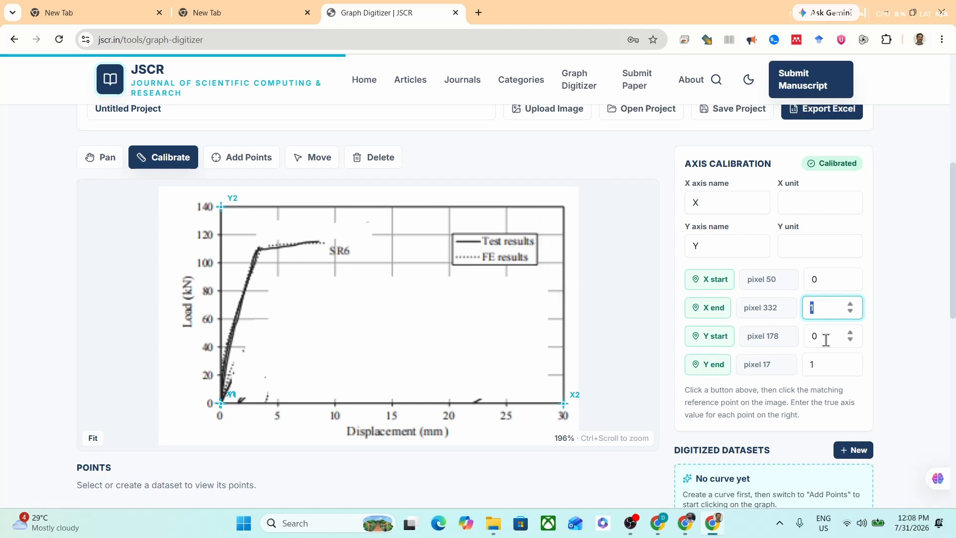
pyautogui.write('30')
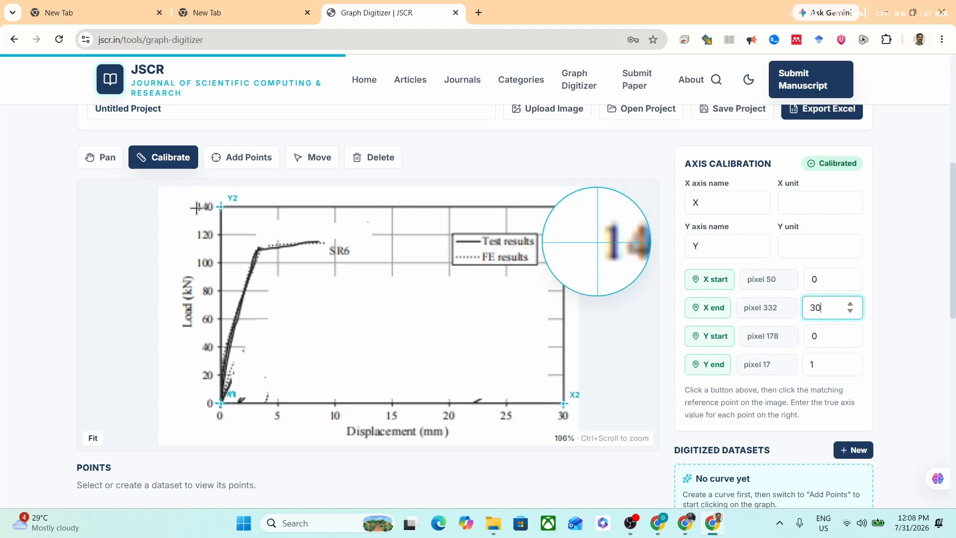
pyautogui.click(811, 364)
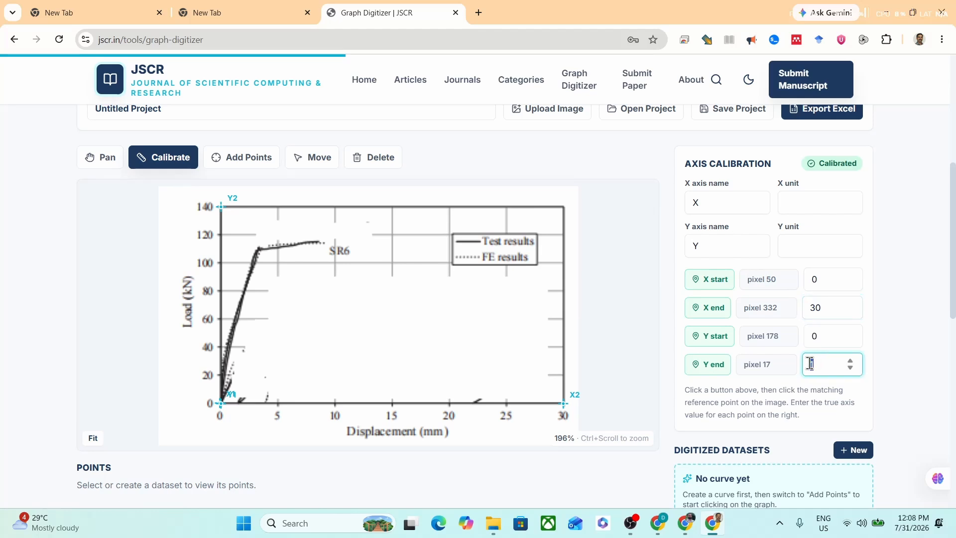
pyautogui.write('140')
# Step: Name the X axis Displacement and set its unit to mm
pyautogui.moveTo(721, 198); pyautogui.dragTo(660, 194)
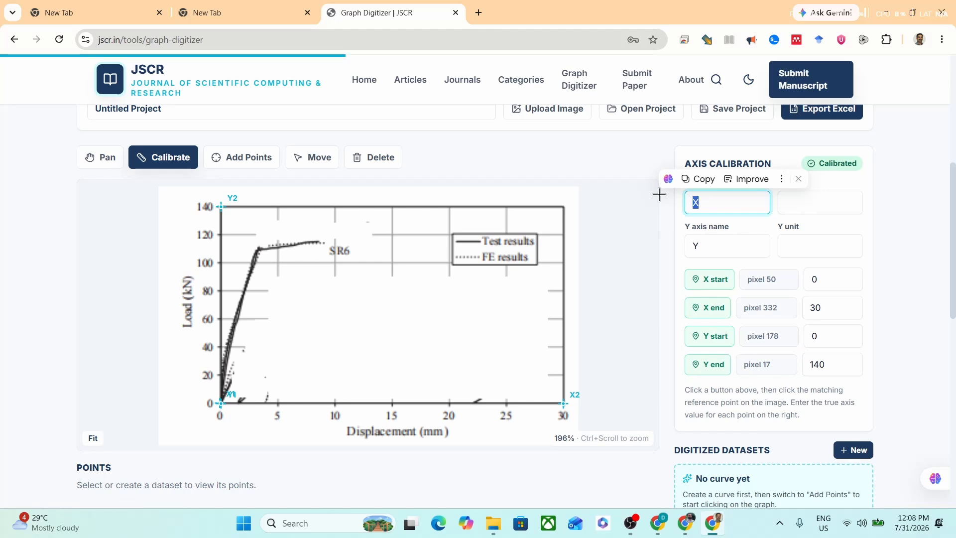
pyautogui.write('Displa')
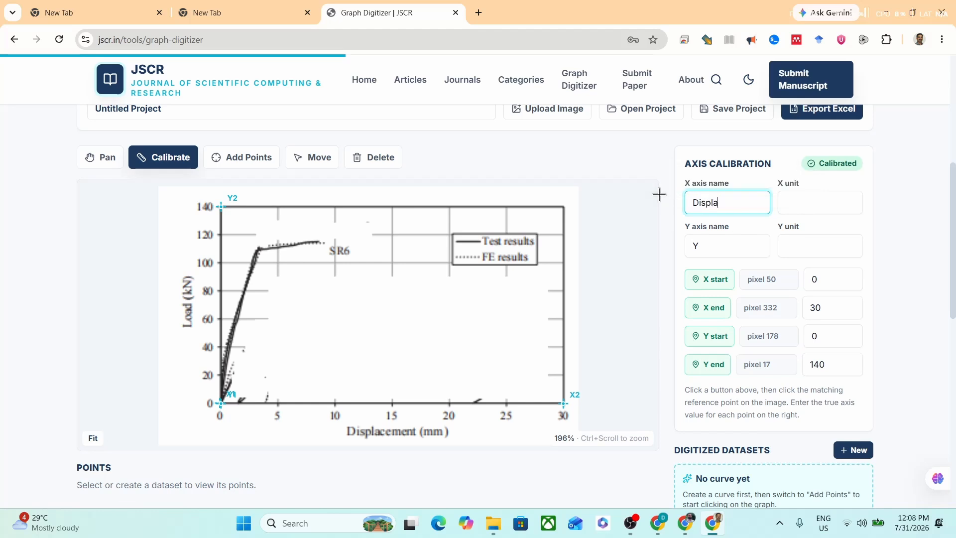
pyautogui.write('cement')
pyautogui.click(815, 203)
pyautogui.write('mm')
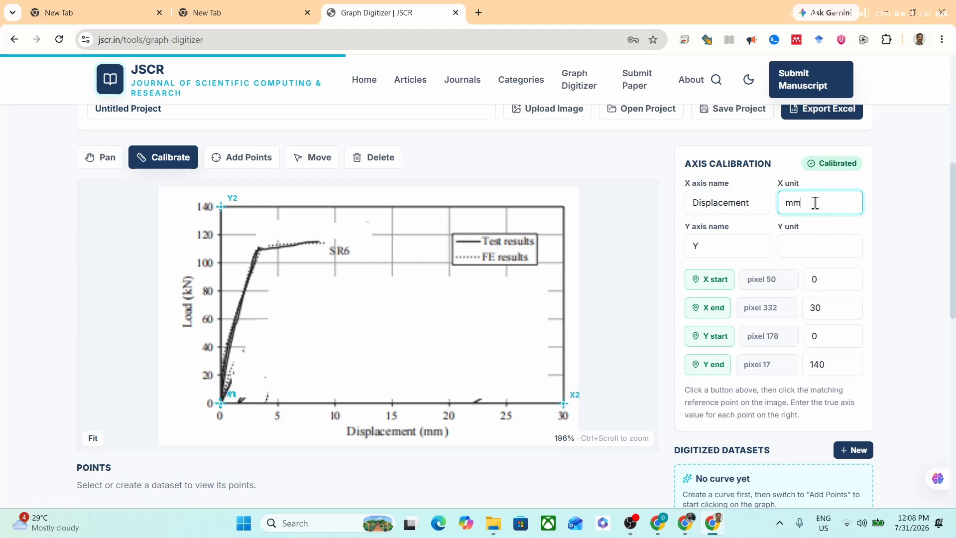
# Step: Name the Y axis Load and set its unit to kN
pyautogui.press('Tab')
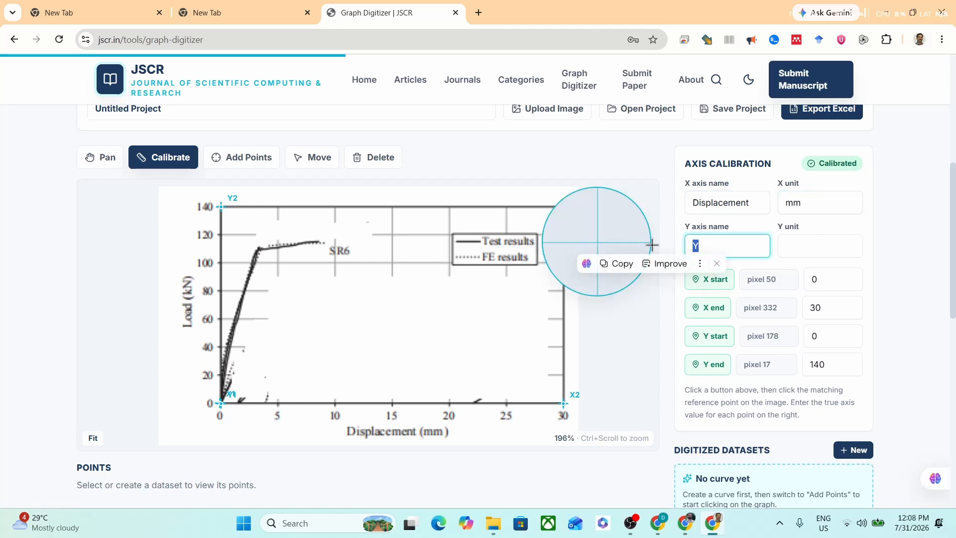
pyautogui.write('Load')
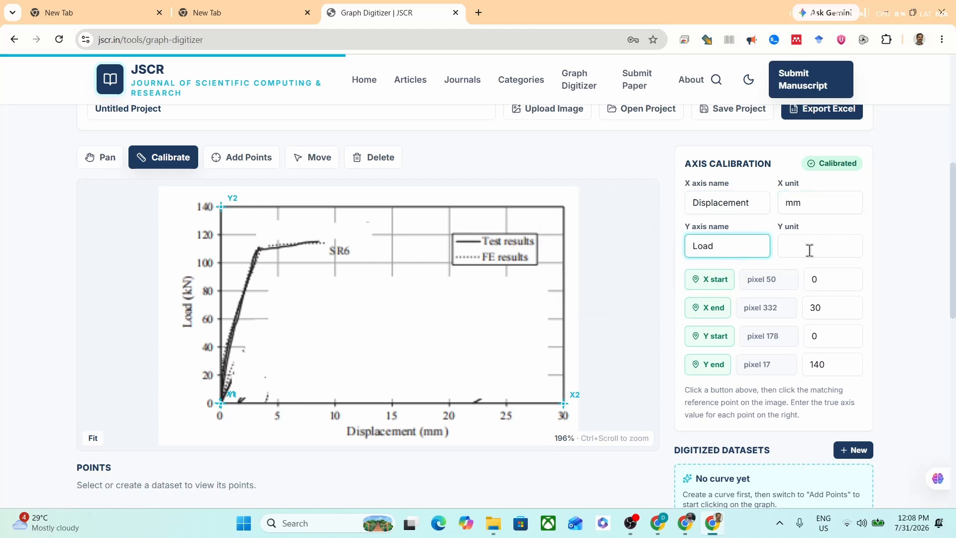
pyautogui.click(833, 257)
pyautogui.write('kN')
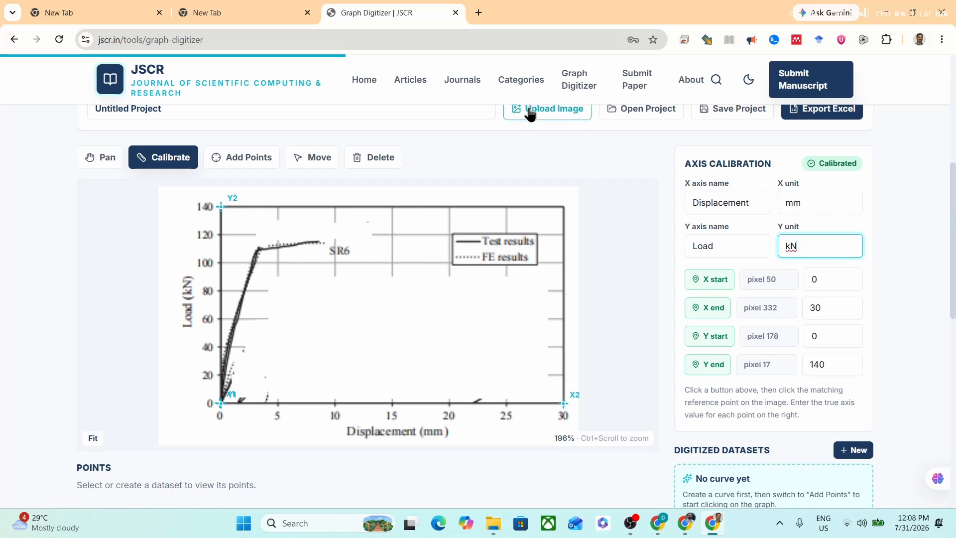
# Step: Start adding points on a new curve named Load_displacement
pyautogui.click(247, 155)
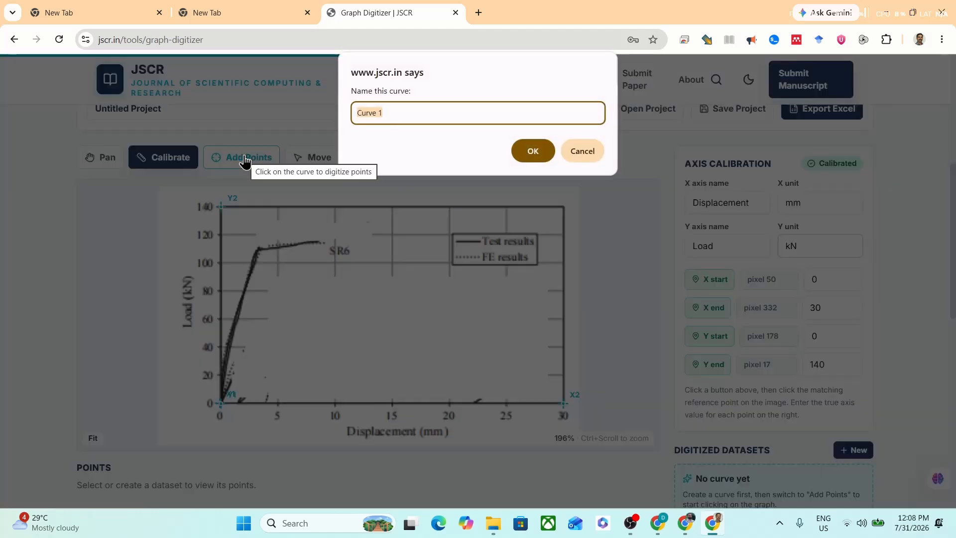
pyautogui.write('Lo')
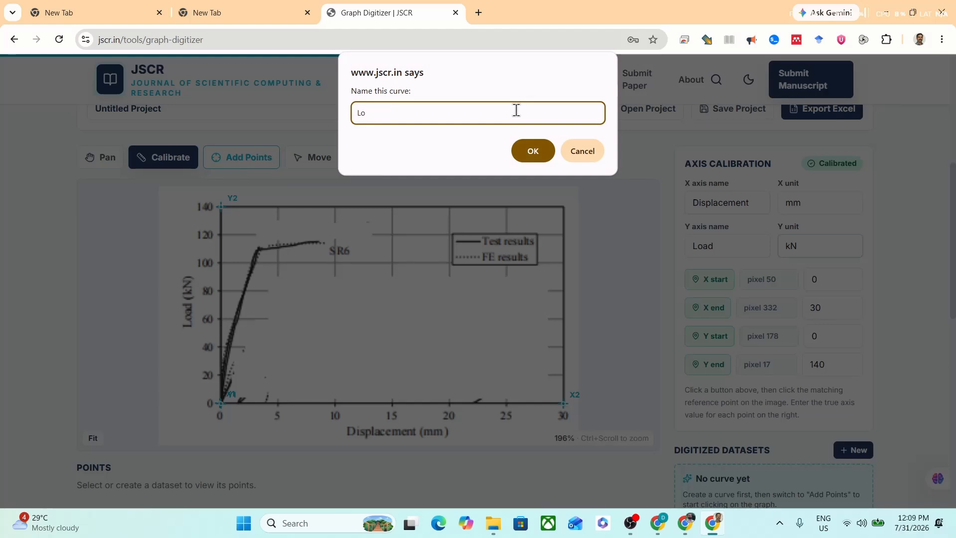
pyautogui.write('ad_displacement')
pyautogui.click(532, 151)
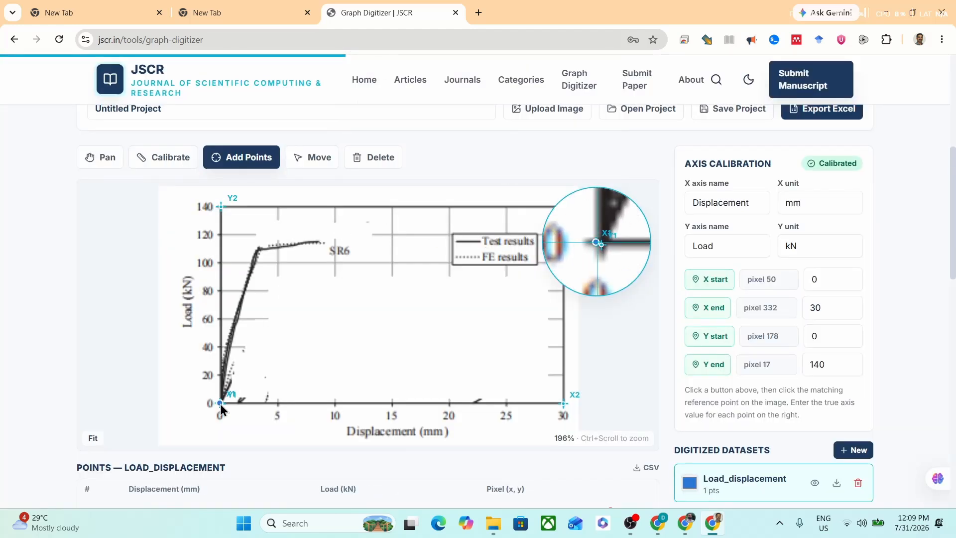
# Step: Digitize ten points along the SR6 test results curve, from the origin to its far end at about 8.6 mm and 115 kN
pyautogui.click(220, 404)
pyautogui.click(224, 381)
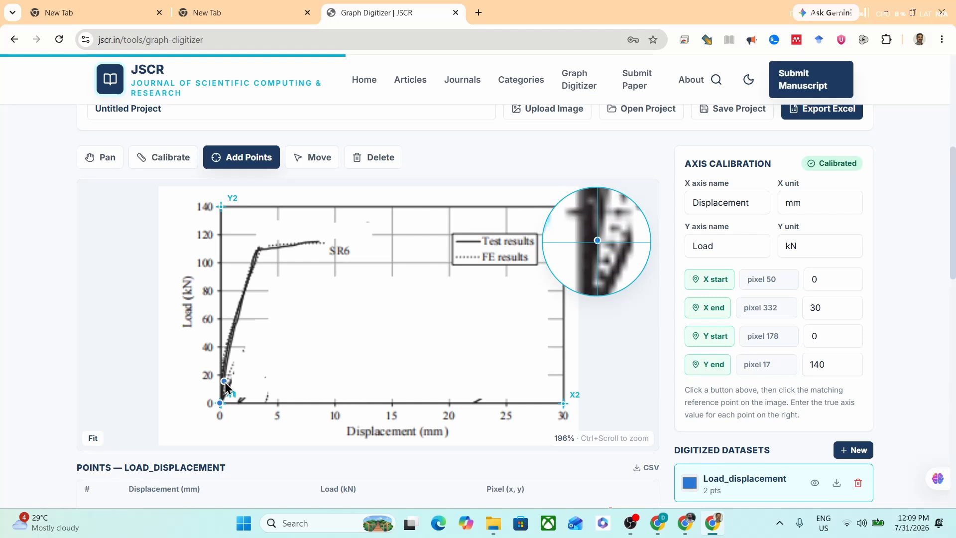
pyautogui.click(227, 353)
pyautogui.click(239, 304)
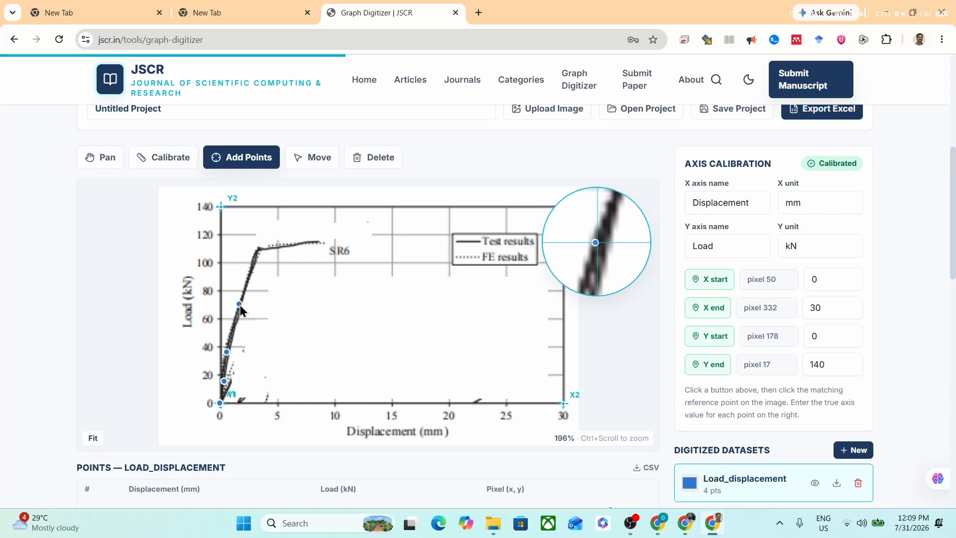
pyautogui.click(248, 273)
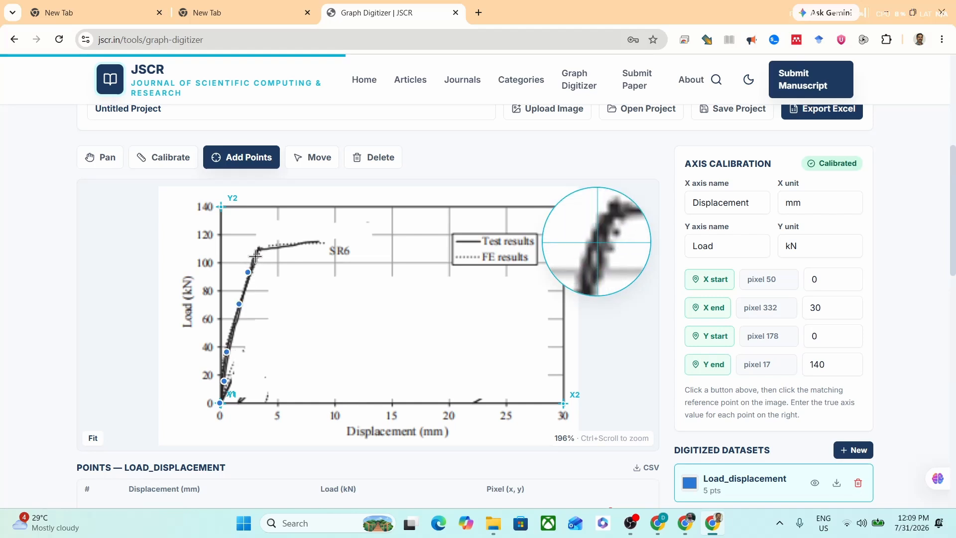
pyautogui.click(255, 256)
pyautogui.click(257, 248)
pyautogui.click(281, 246)
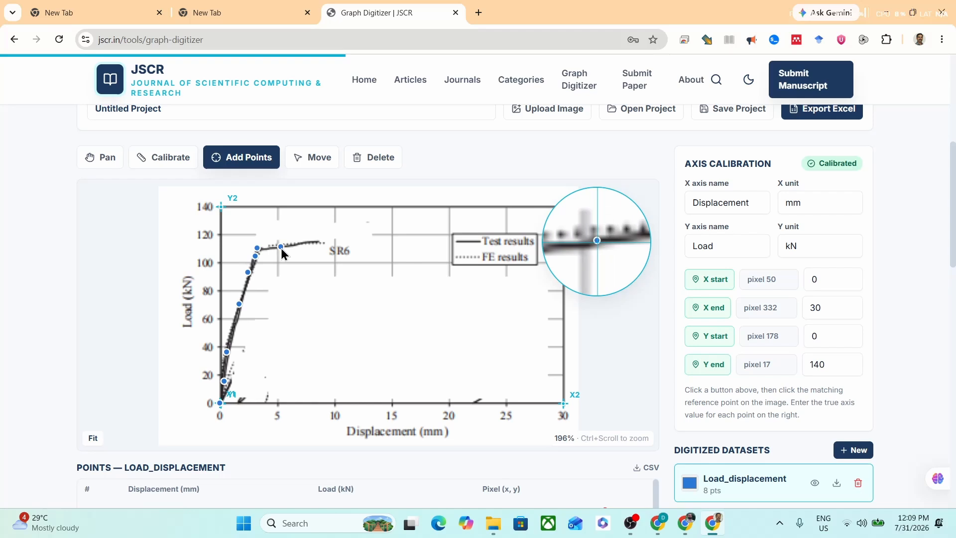
pyautogui.click(299, 244)
pyautogui.click(318, 242)
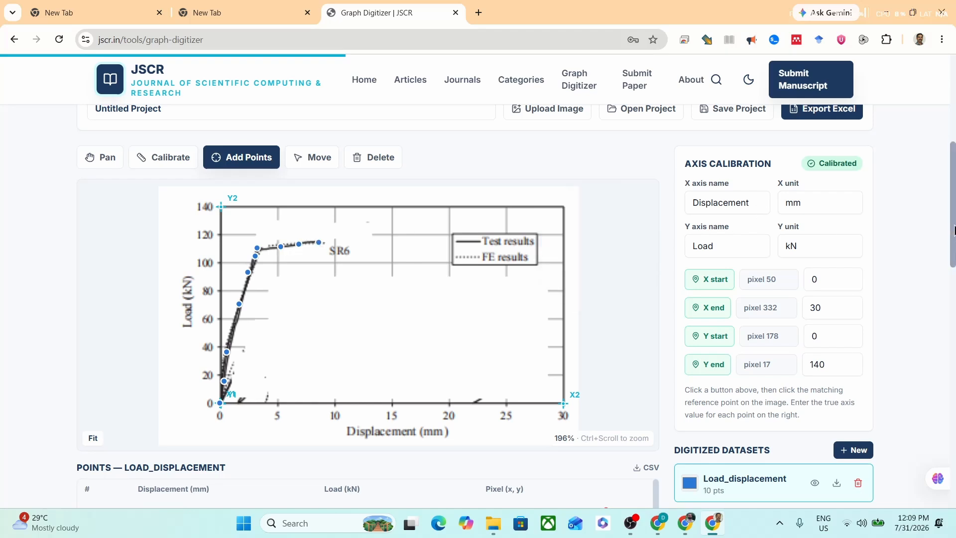
# Step: Examine the displacement and load values in the Load_displacement points table against the digitized curve
pyautogui.scroll(-5, 954, 230)
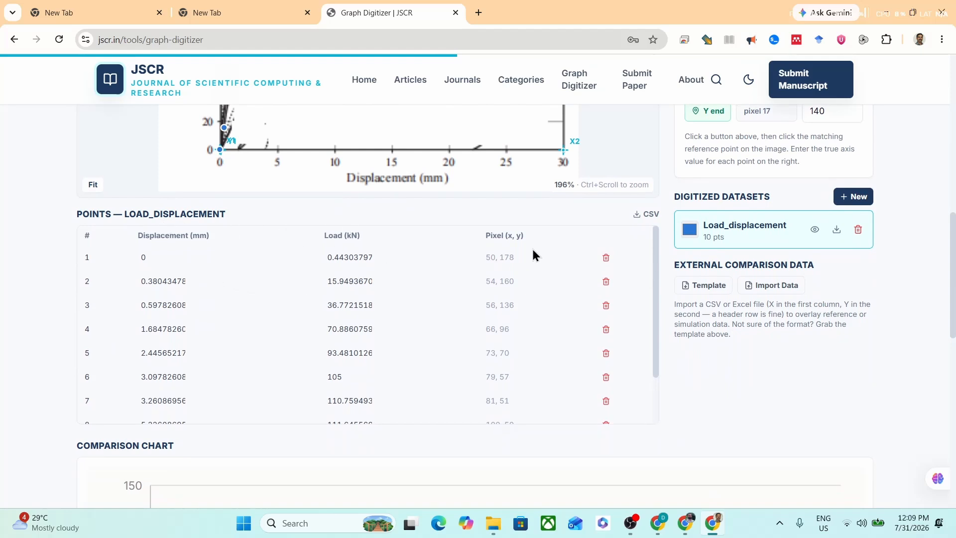
pyautogui.click(142, 256)
pyautogui.scroll(-2, 459, 408)
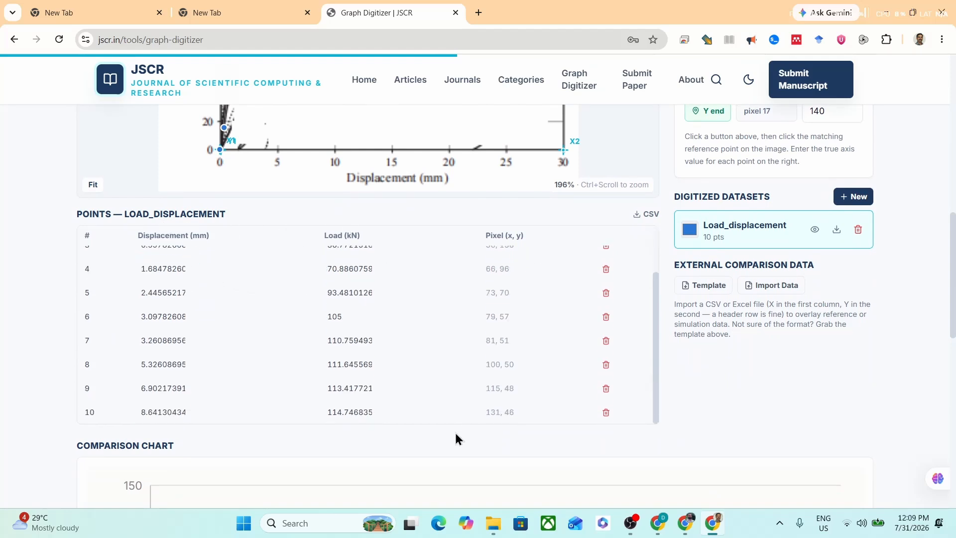
pyautogui.scroll(2, 412, 387)
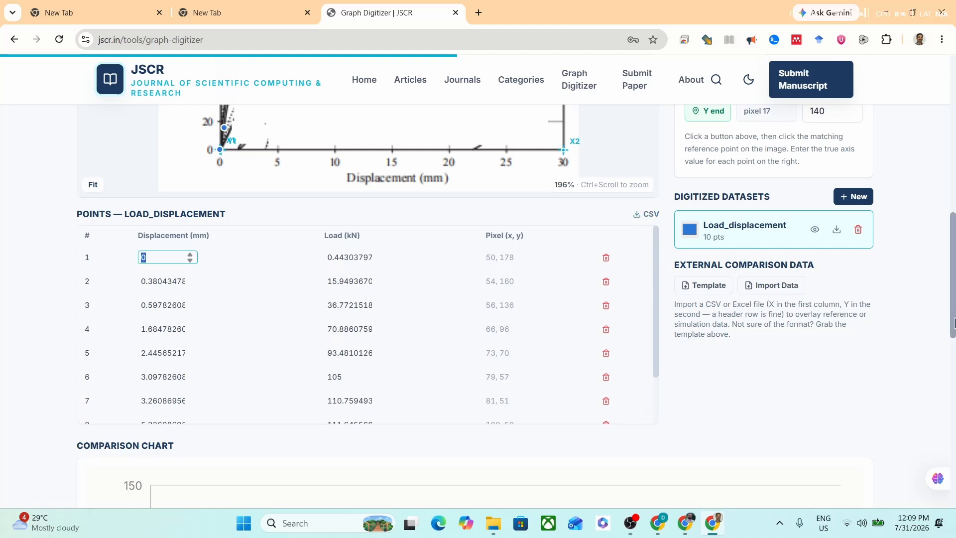
pyautogui.moveTo(953, 326); pyautogui.dragTo(953, 239)
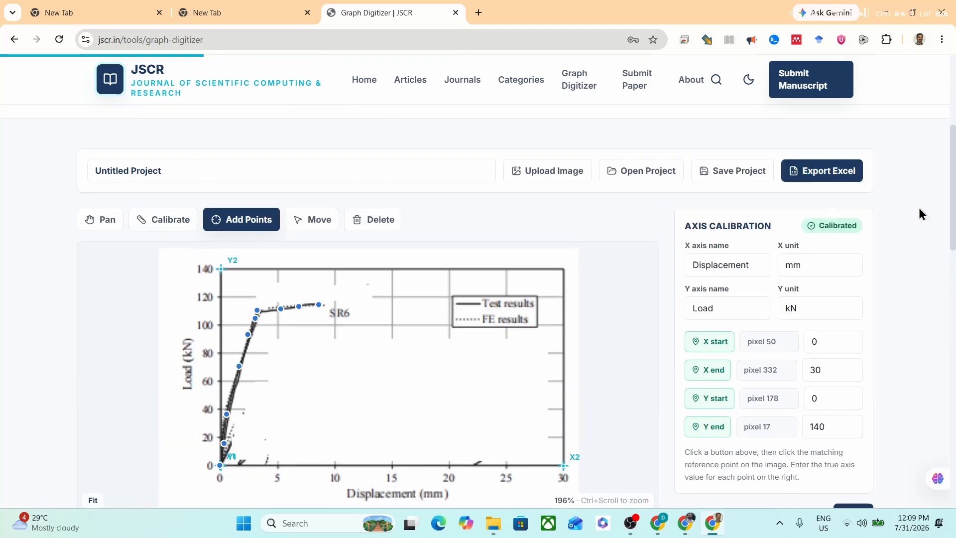
pyautogui.moveTo(954, 229); pyautogui.dragTo(954, 301)
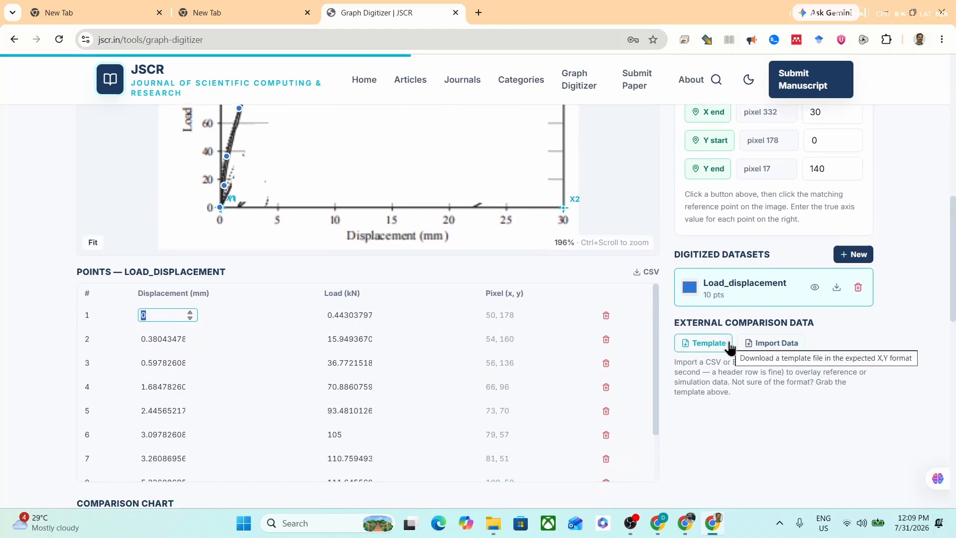
pyautogui.click(776, 346)
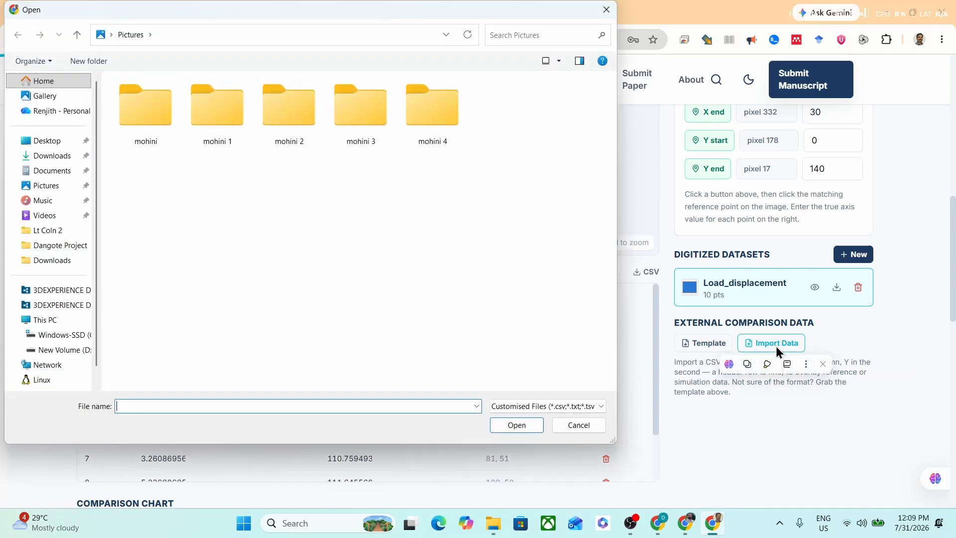
pyautogui.click(50, 262)
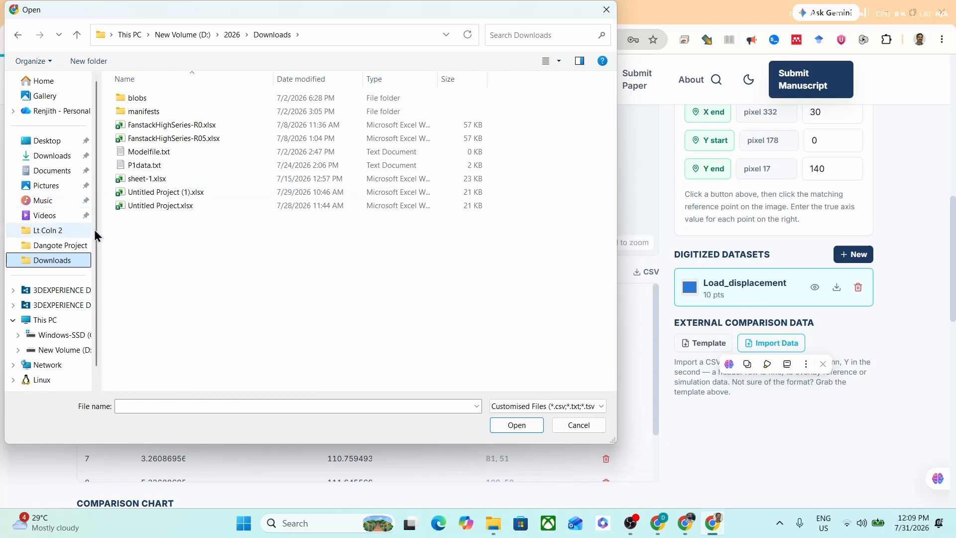
pyautogui.click(160, 199)
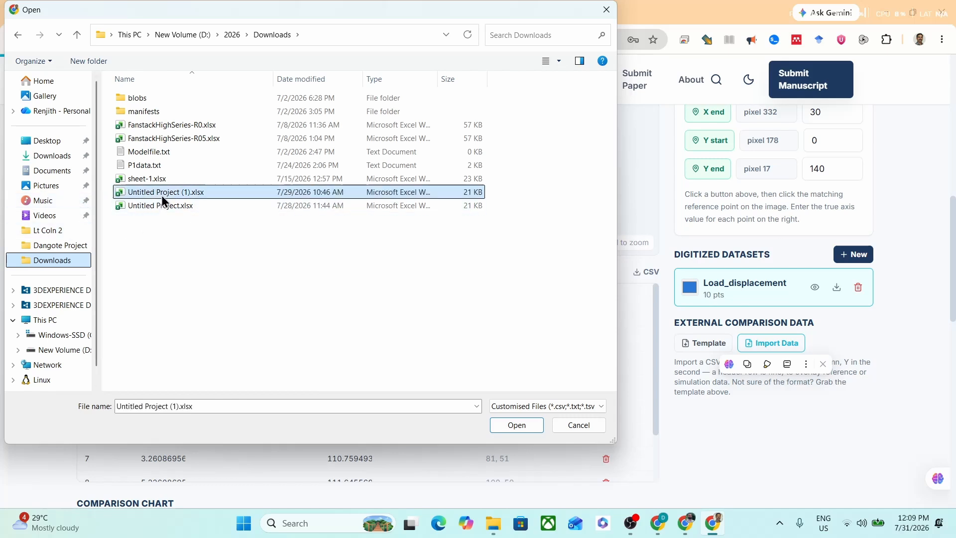
pyautogui.click(70, 186)
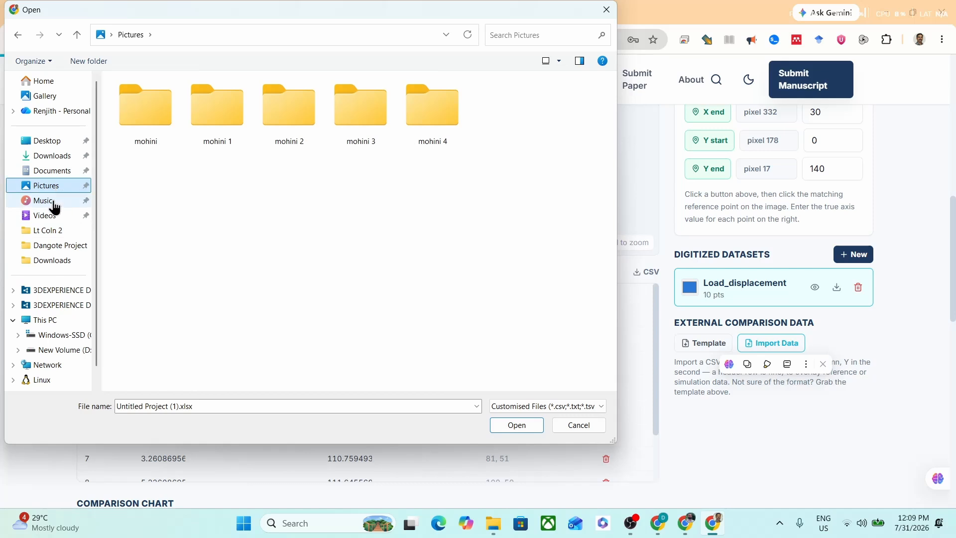
pyautogui.click(59, 200)
pyautogui.click(65, 173)
pyautogui.scroll(-5, 332, 279)
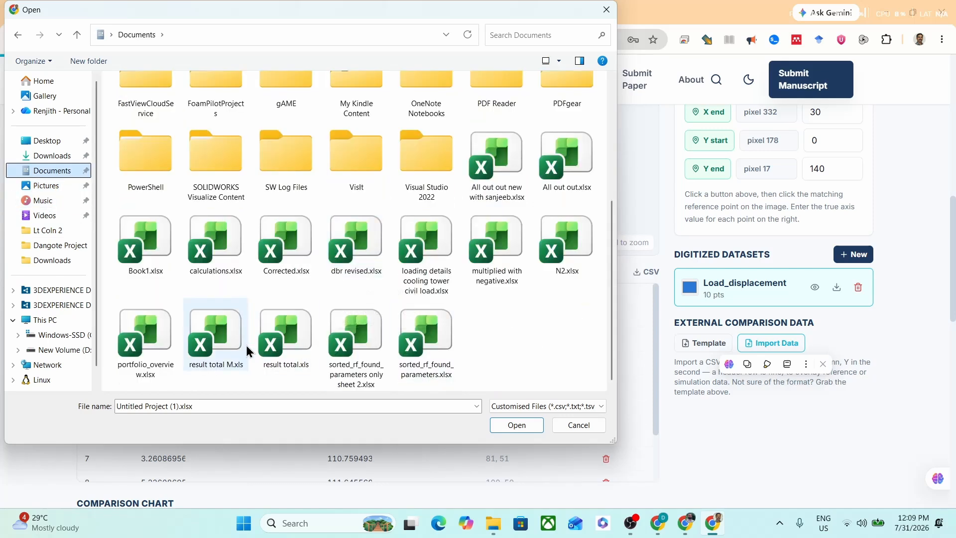
pyautogui.click(570, 424)
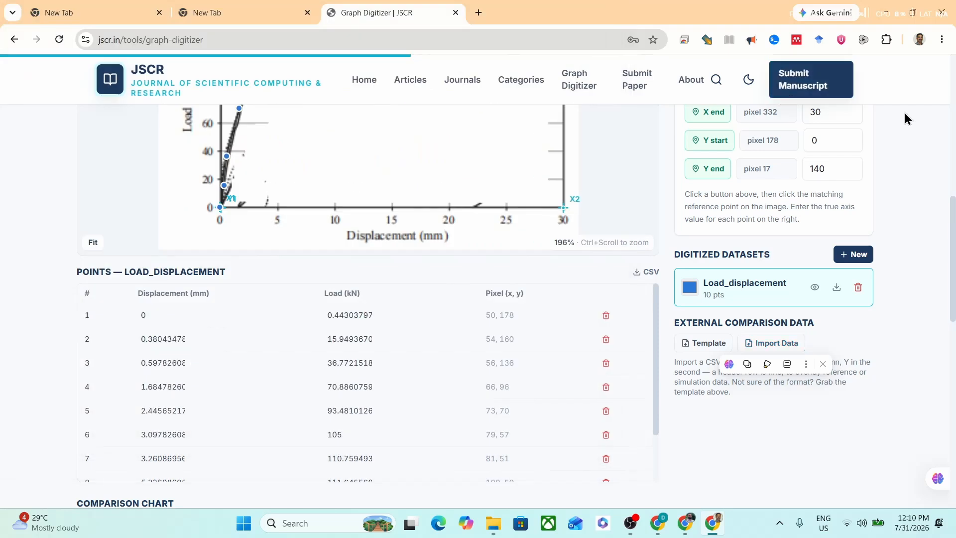
# Step: Start exporting the digitized project to Excel and fill in the e-mail address requested before the export
pyautogui.scroll(3, 913, 144)
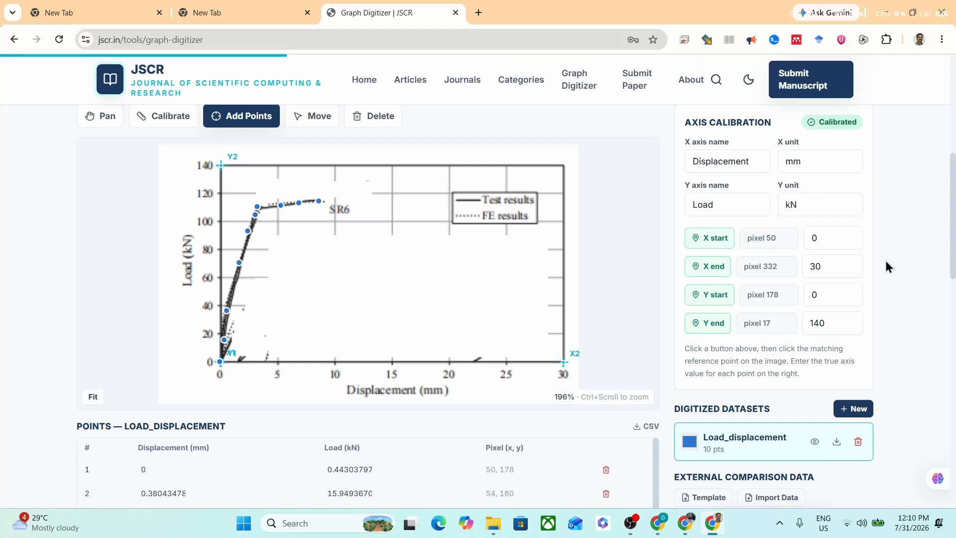
pyautogui.scroll(2, 884, 258)
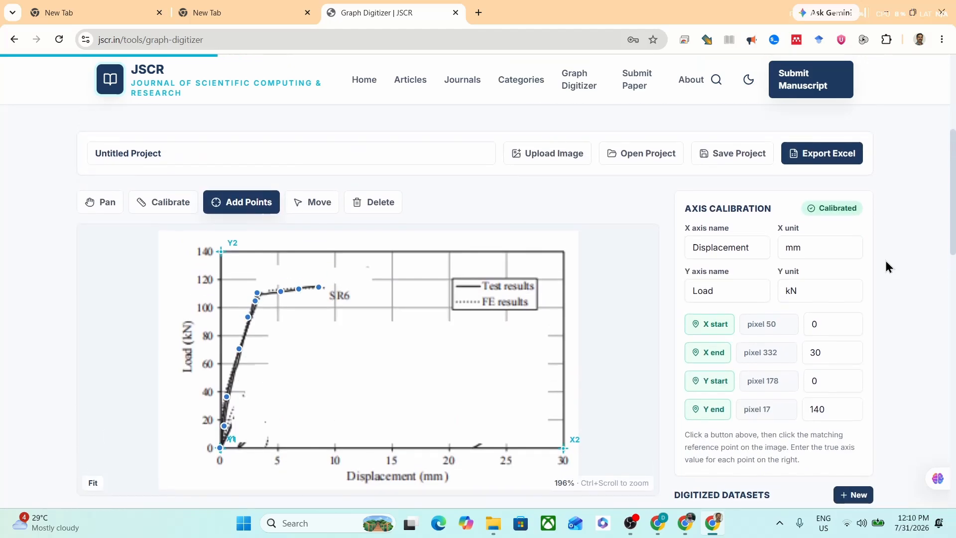
pyautogui.click(822, 155)
pyautogui.click(401, 306)
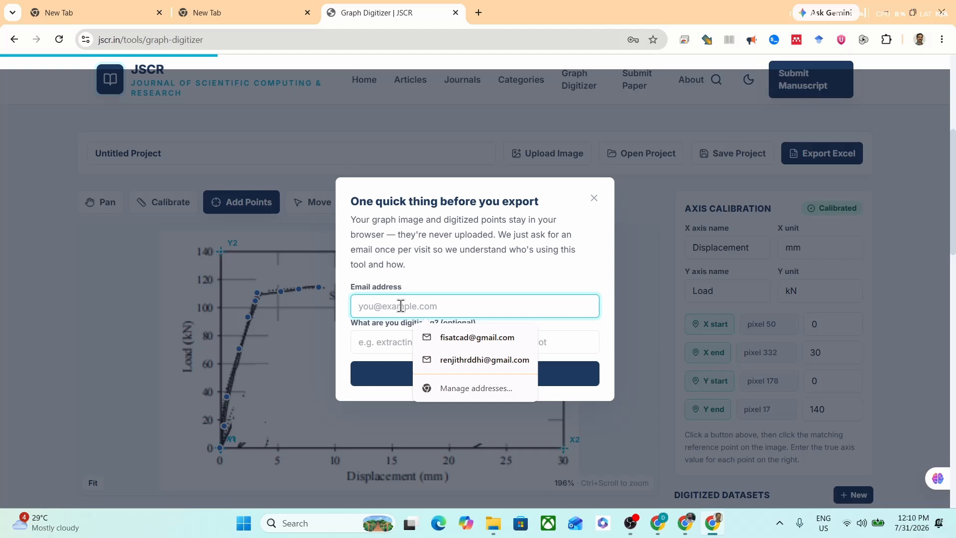
pyautogui.click(385, 345)
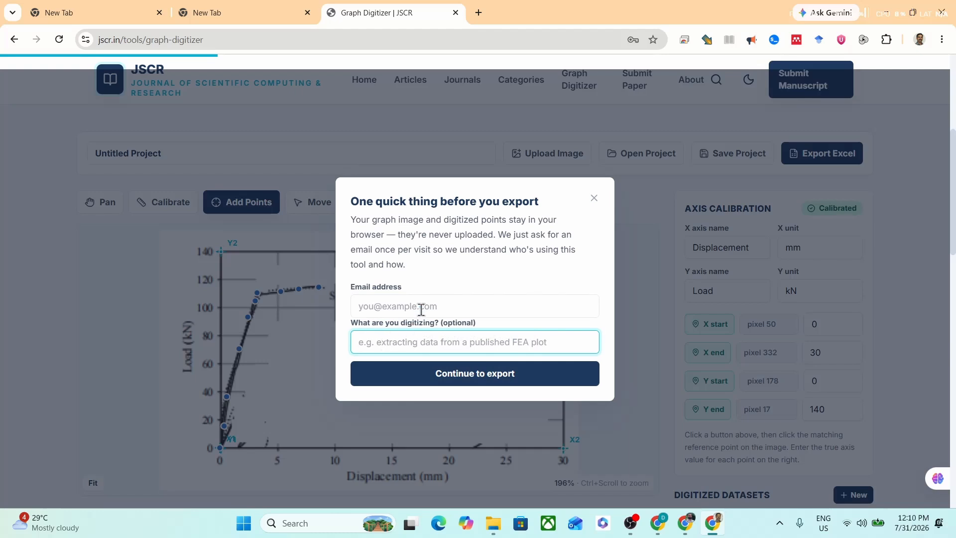
pyautogui.click(424, 307)
pyautogui.write('kjhaksj')
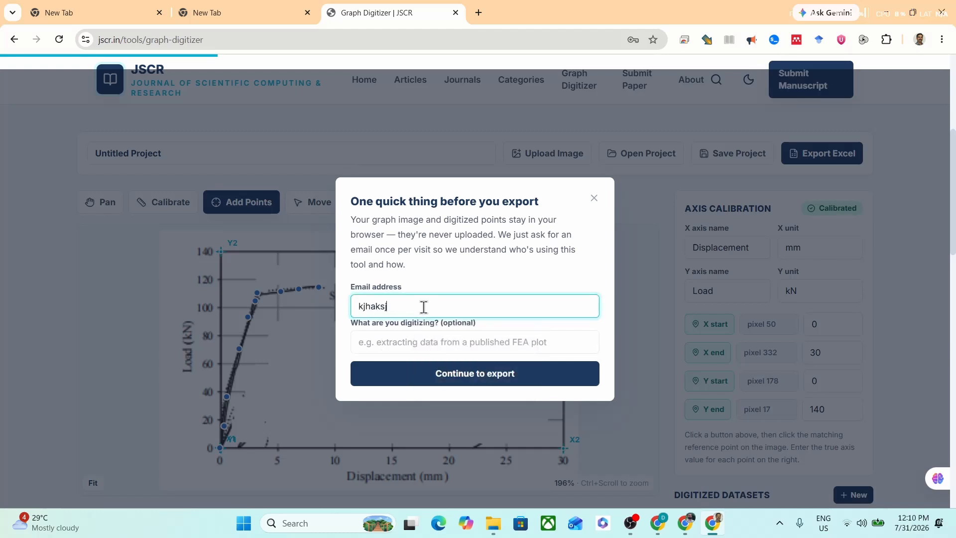
pyautogui.write('h@jakSH.COM')
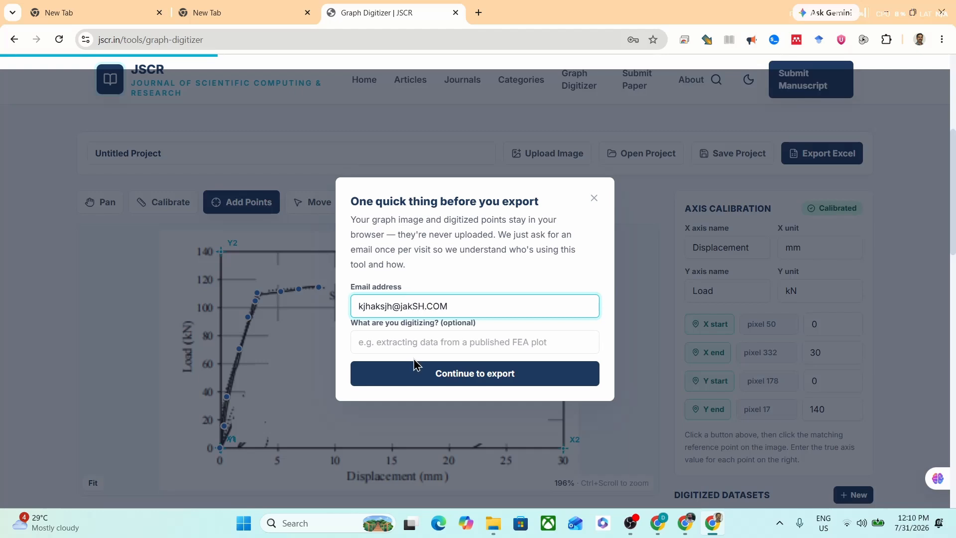
# Step: Describe the digitized data as LOAD DISPLACEMENT, continue the Excel export and decline the feedback request
pyautogui.click(417, 342)
pyautogui.write('LOAD ')
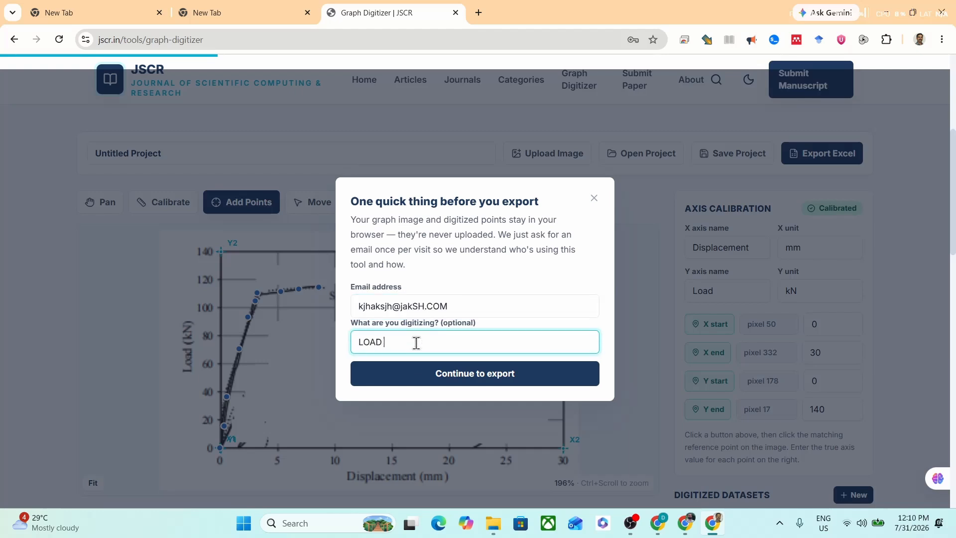
pyautogui.write('DISPLACEMENT')
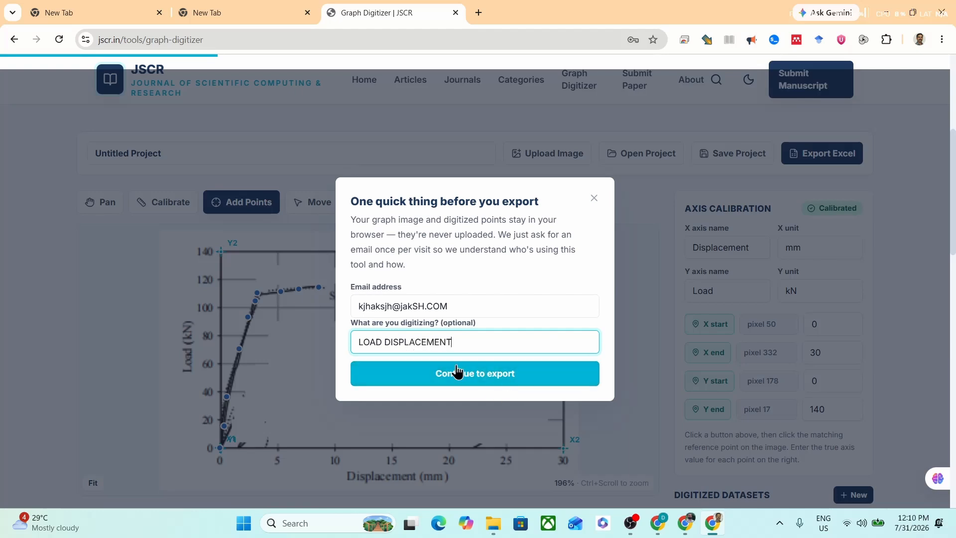
pyautogui.click(458, 371)
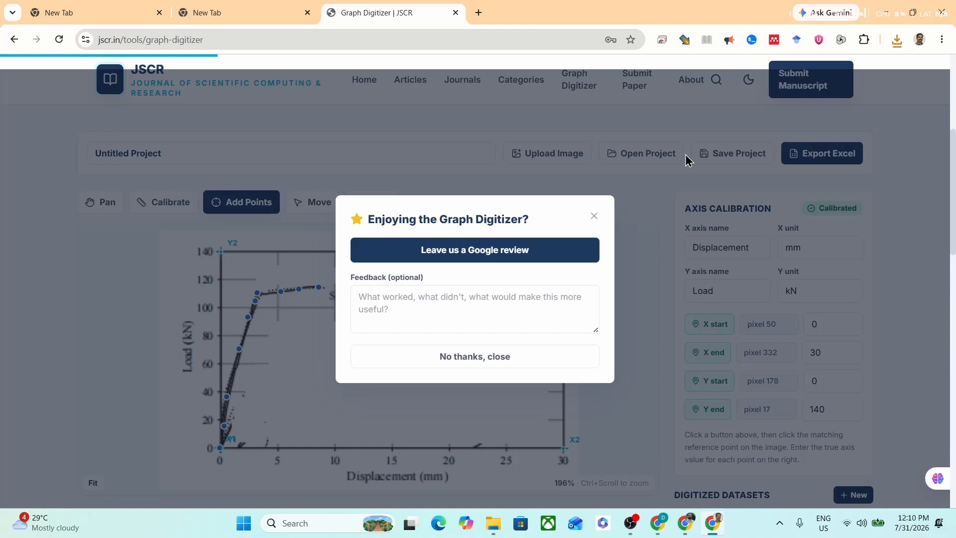
pyautogui.click(492, 361)
# Step: Open the downloaded workbook Untitled Project (2).xlsx in Excel and show its 1_Load_displacement sheet
pyautogui.click(901, 40)
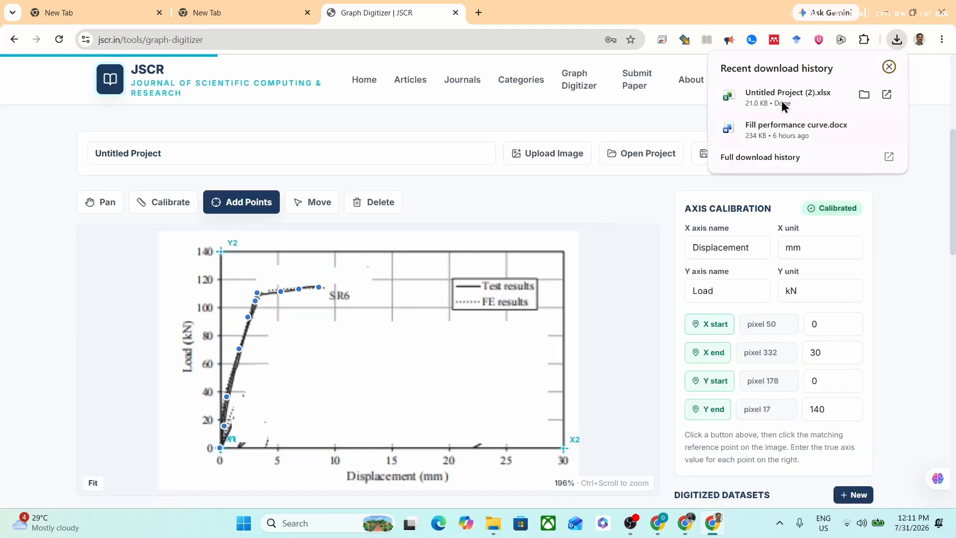
pyautogui.click(776, 101)
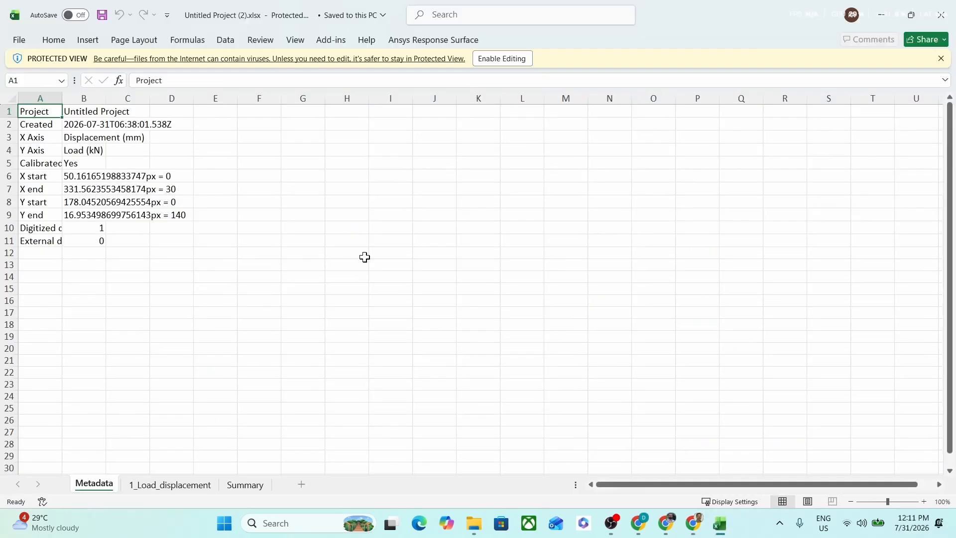
pyautogui.click(174, 485)
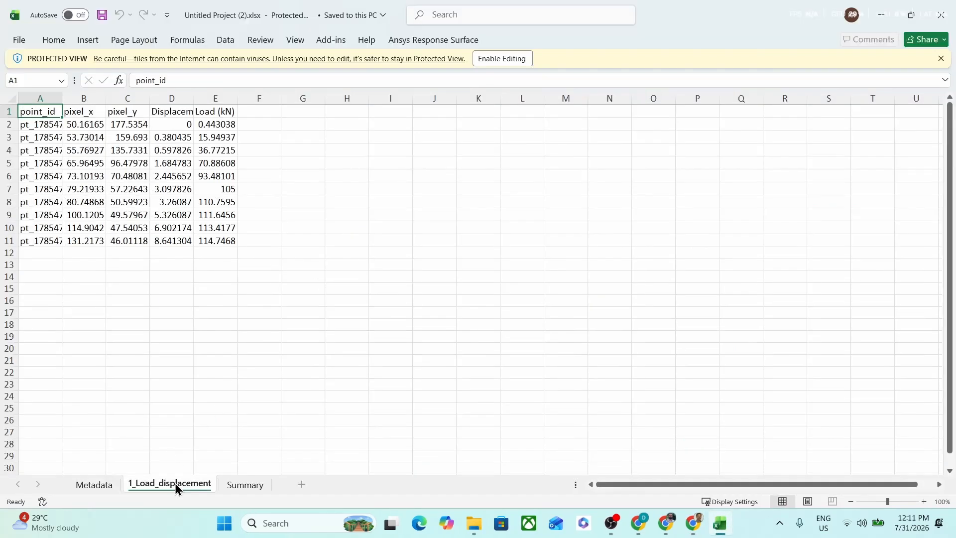
# Step: Fit the Displacement (mm) and Load (kN) columns to their contents and copy both into a new blank workbook
pyautogui.moveTo(172, 99); pyautogui.dragTo(234, 98)
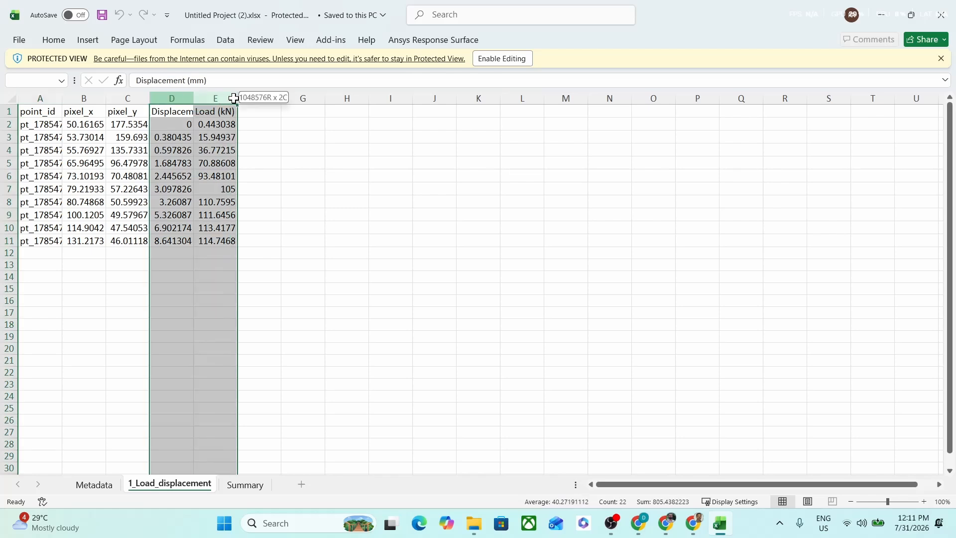
pyautogui.doubleClick(193, 98)
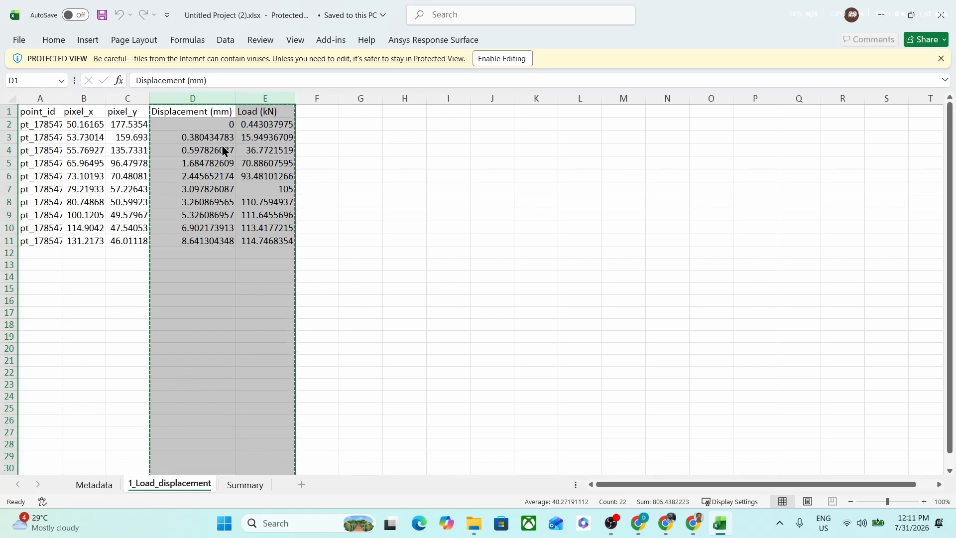
pyautogui.click(20, 41)
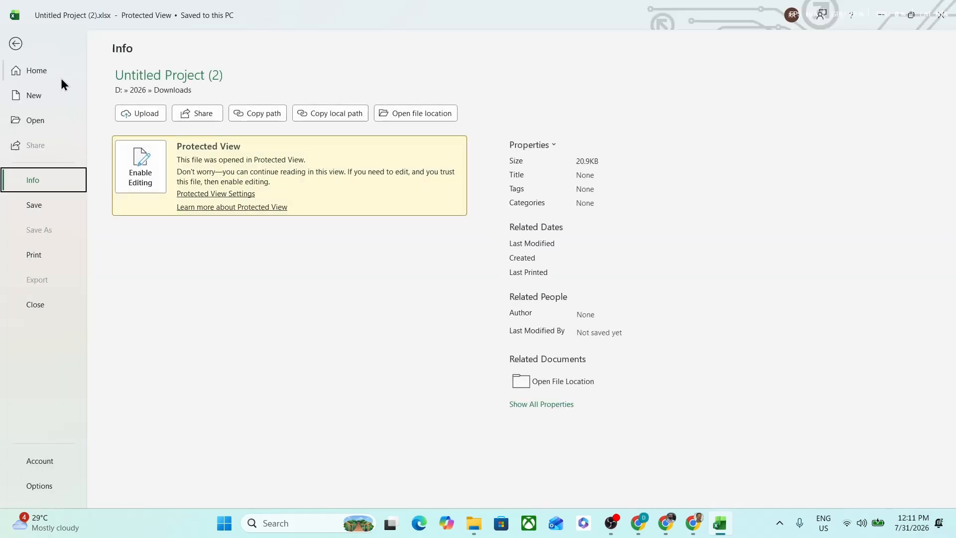
pyautogui.click(35, 101)
pyautogui.click(177, 131)
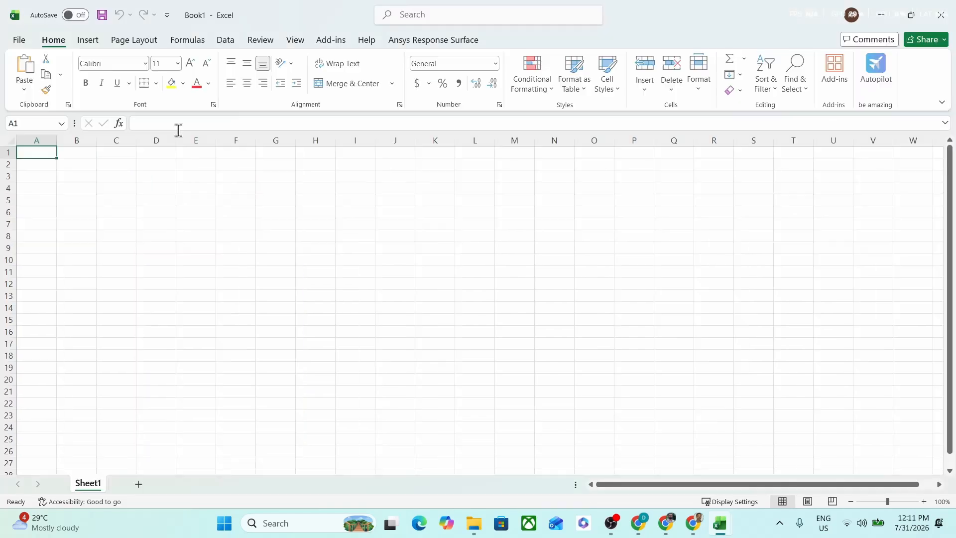
pyautogui.write('Displacement (mm)\tLoad (kN) 0\t0.44304 0.38043\t15.9494 0.59783\t36.7722 1.68478\t70.8861 2.44565\t93.481 3.09783\t105 3.26087\t110.759 5.32609\t111.646 6.90217\t113.418 8.6413\t114.747')
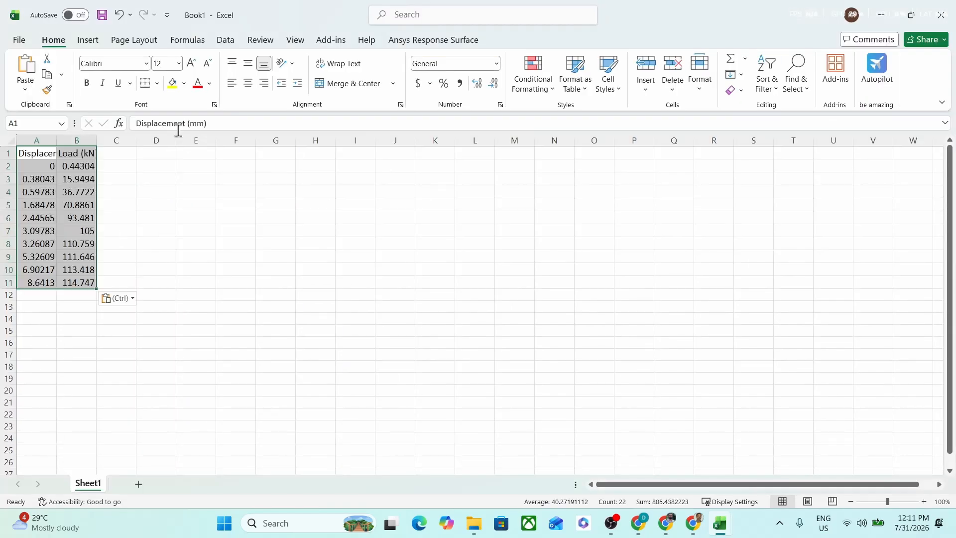
# Step: Save the new workbook as Book1.xlsx in the Pictures folder, without replacing the existing file in Documents, and close both workbooks
pyautogui.hotkey('ctrl', 's')
pyautogui.click(489, 287)
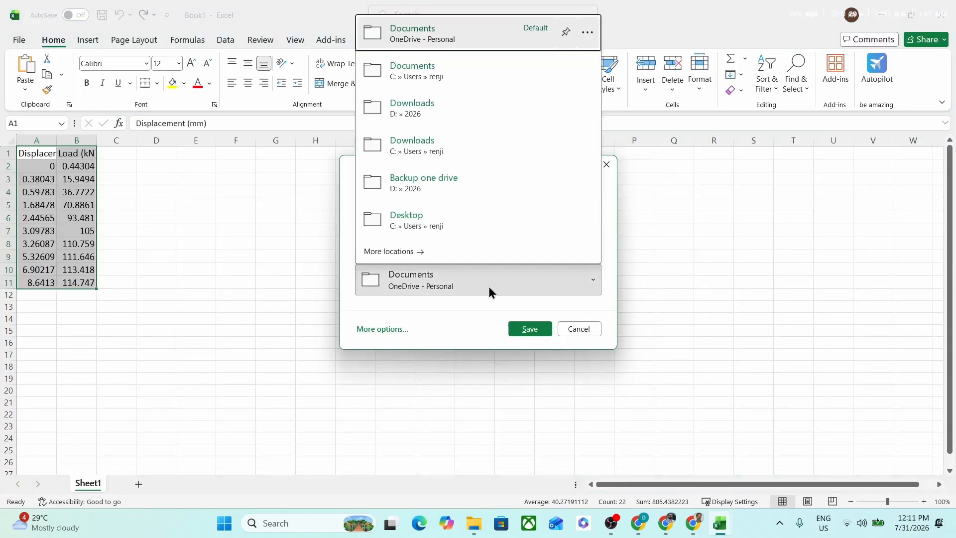
pyautogui.click(435, 73)
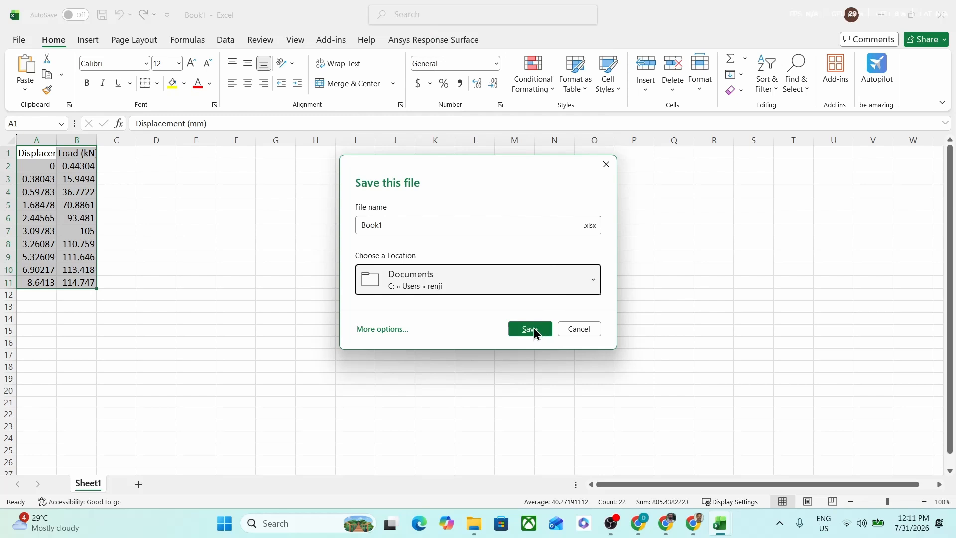
pyautogui.click(526, 331)
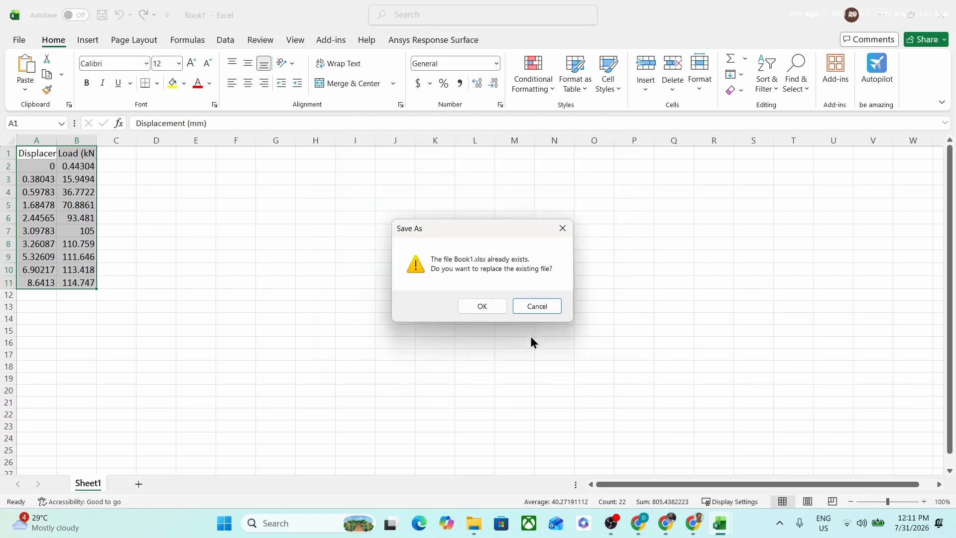
pyautogui.click(521, 307)
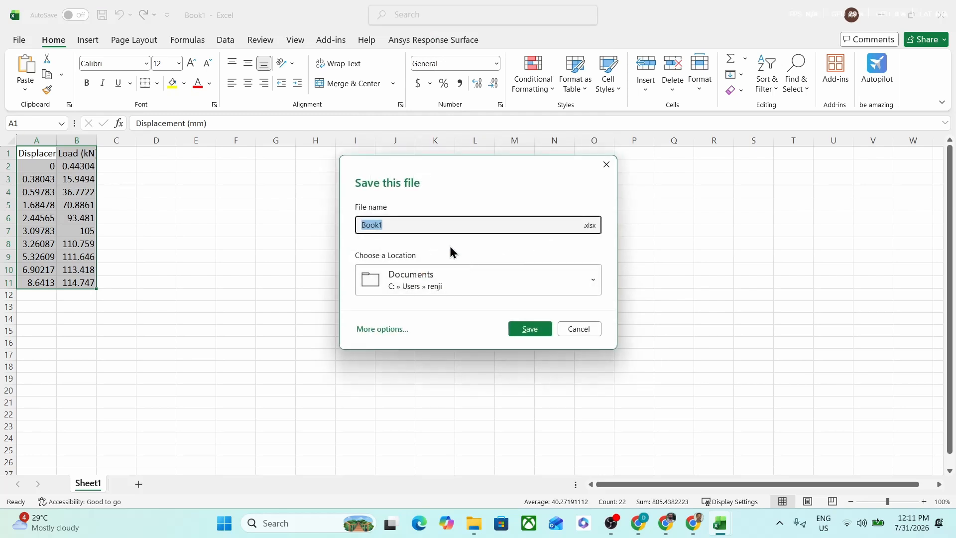
pyautogui.click(383, 329)
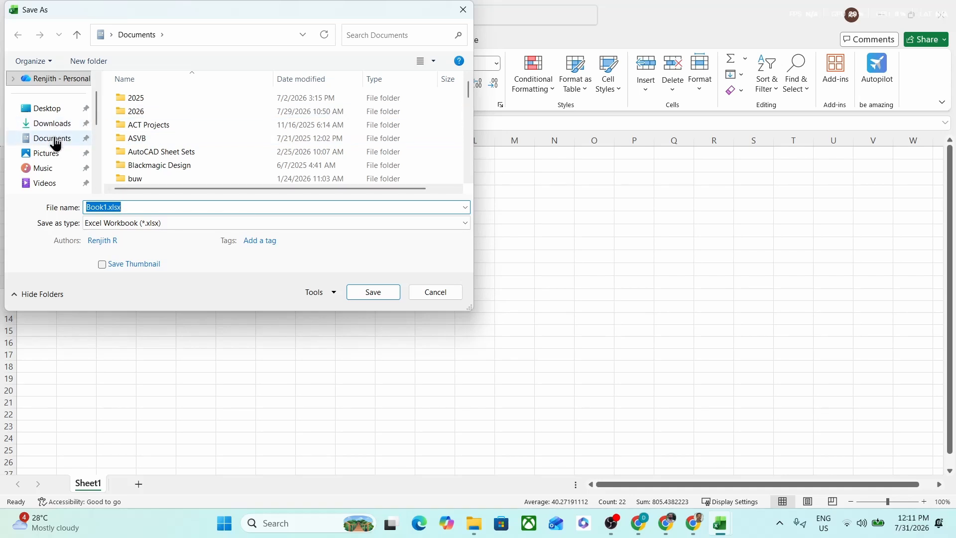
pyautogui.click(49, 155)
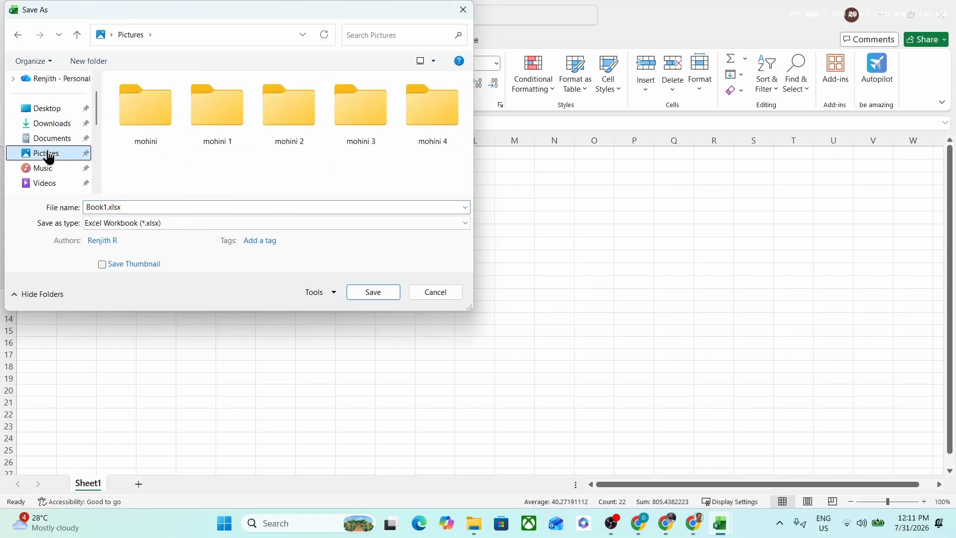
pyautogui.click(140, 210)
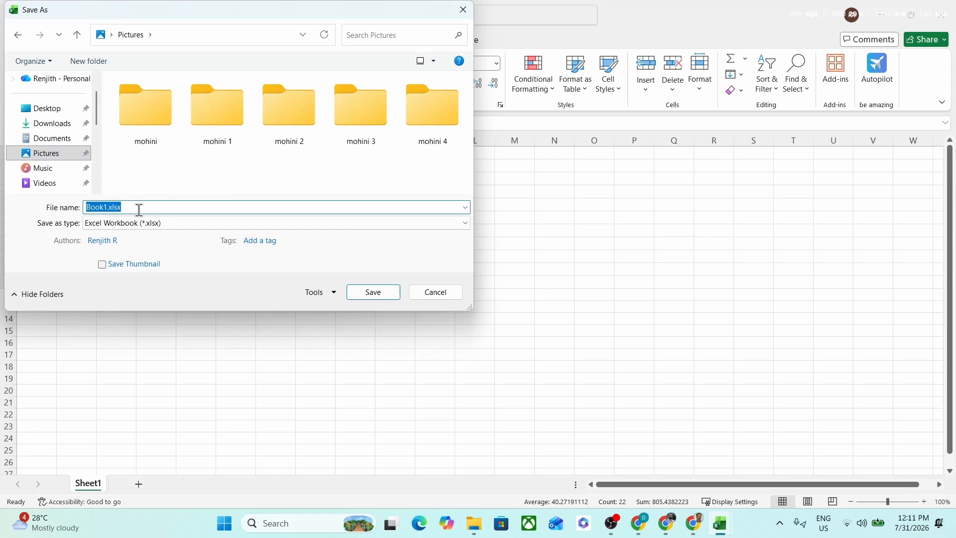
pyautogui.click(367, 294)
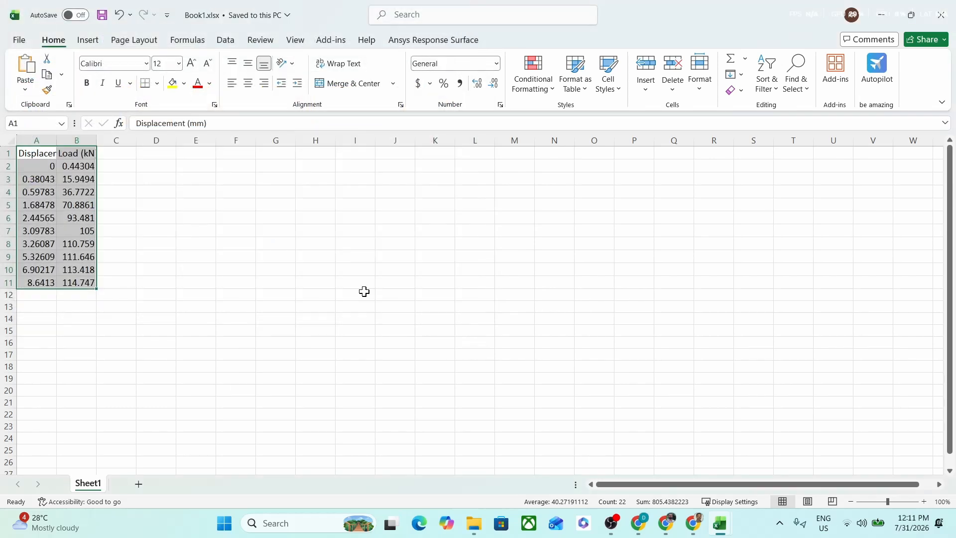
pyautogui.click(943, 14)
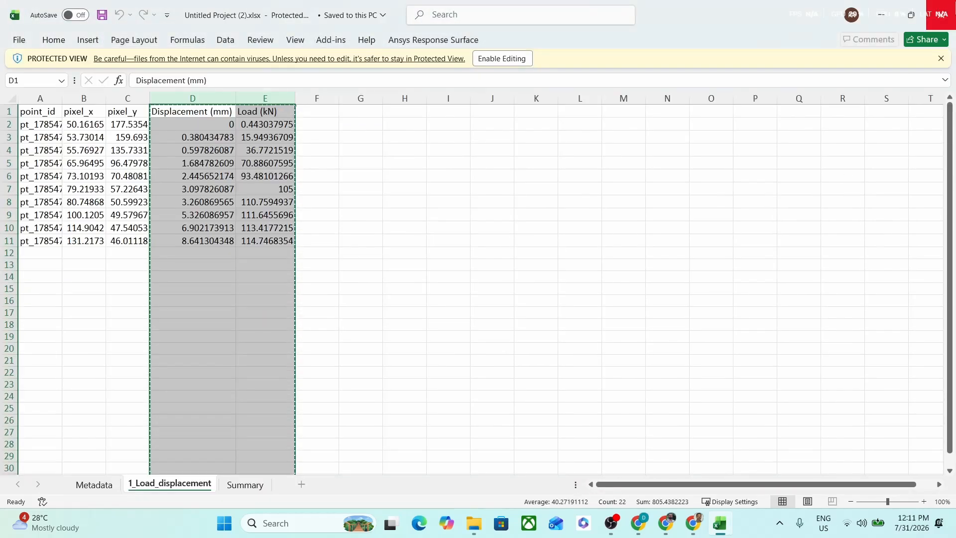
pyautogui.click(946, 8)
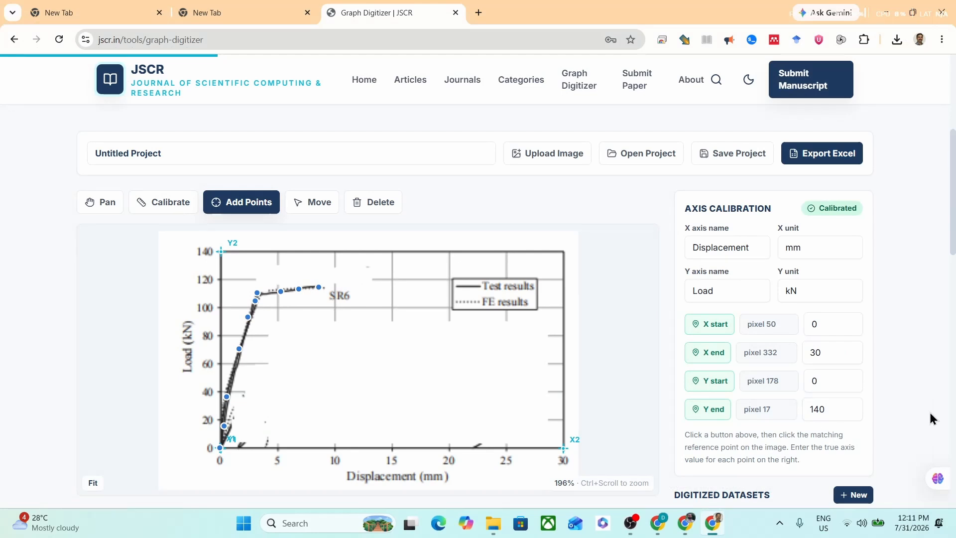
# Step: Import Book1.xlsx from the Pictures folder as external comparison data and review its error metrics against the Load_displacement curve
pyautogui.scroll(-3, 929, 410)
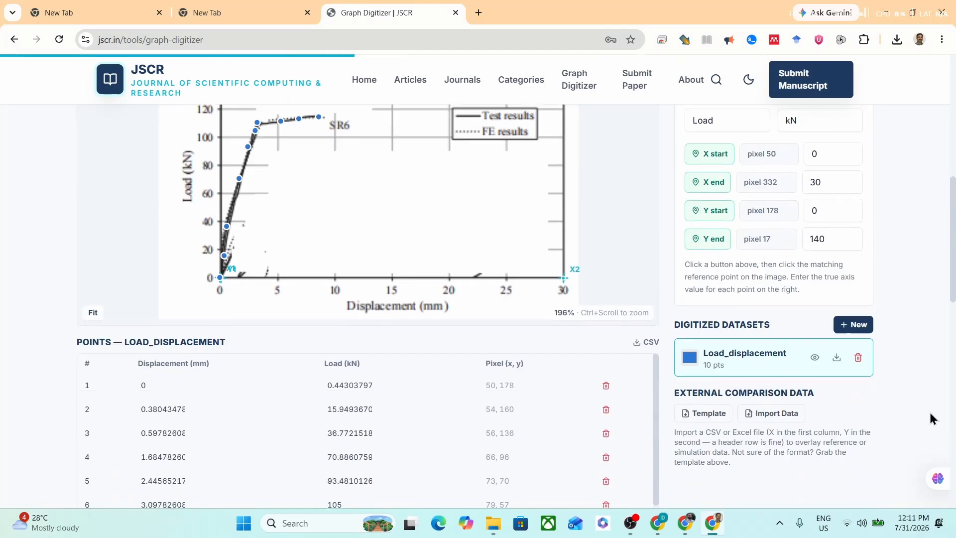
pyautogui.click(775, 417)
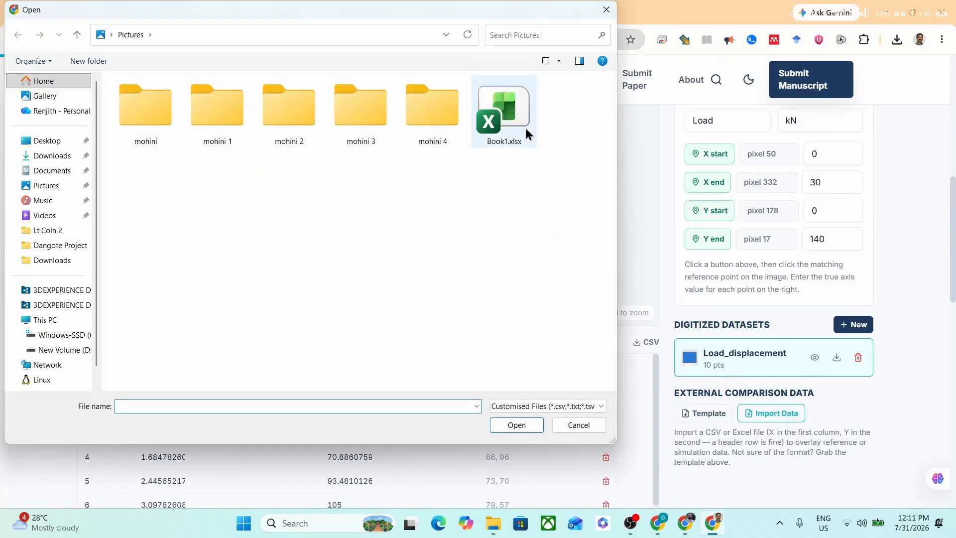
pyautogui.click(523, 128)
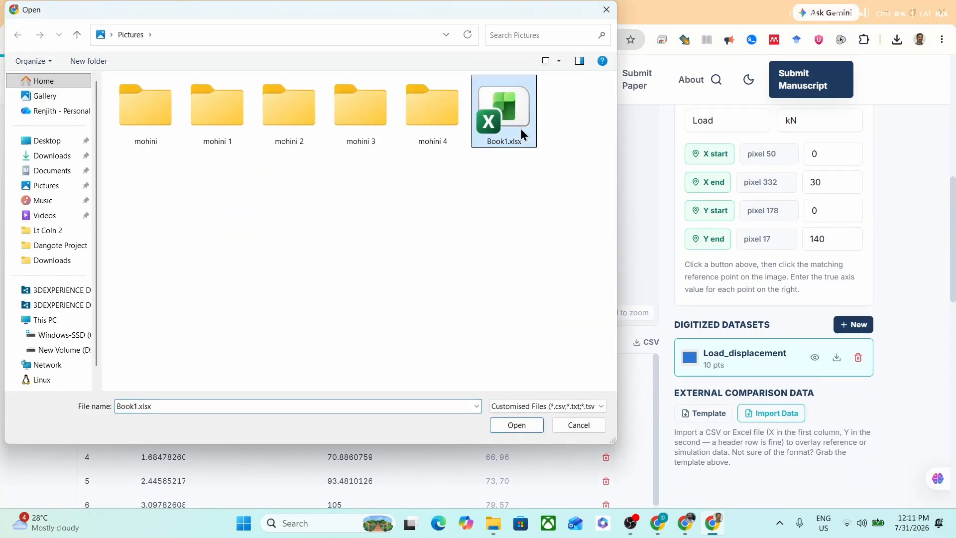
pyautogui.click(516, 425)
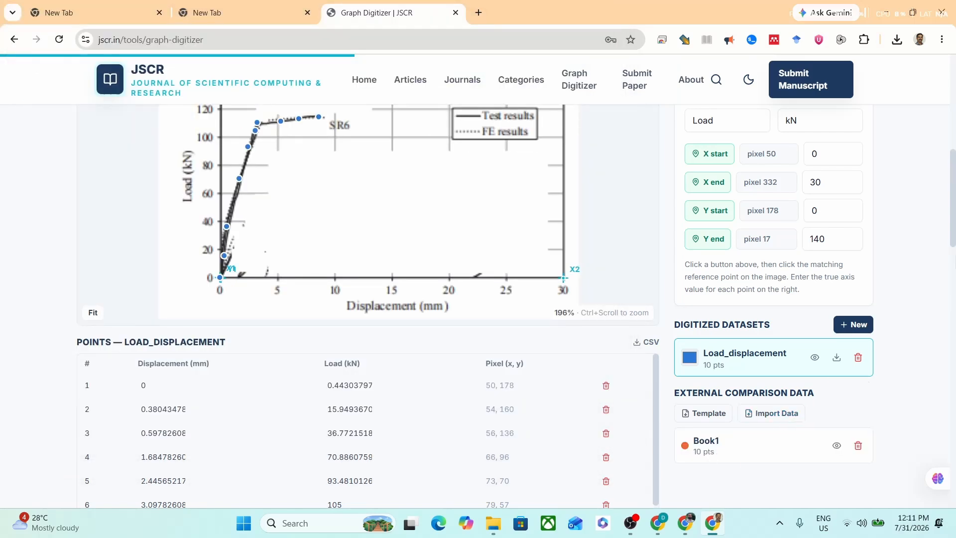
pyautogui.moveTo(953, 189); pyautogui.dragTo(948, 385)
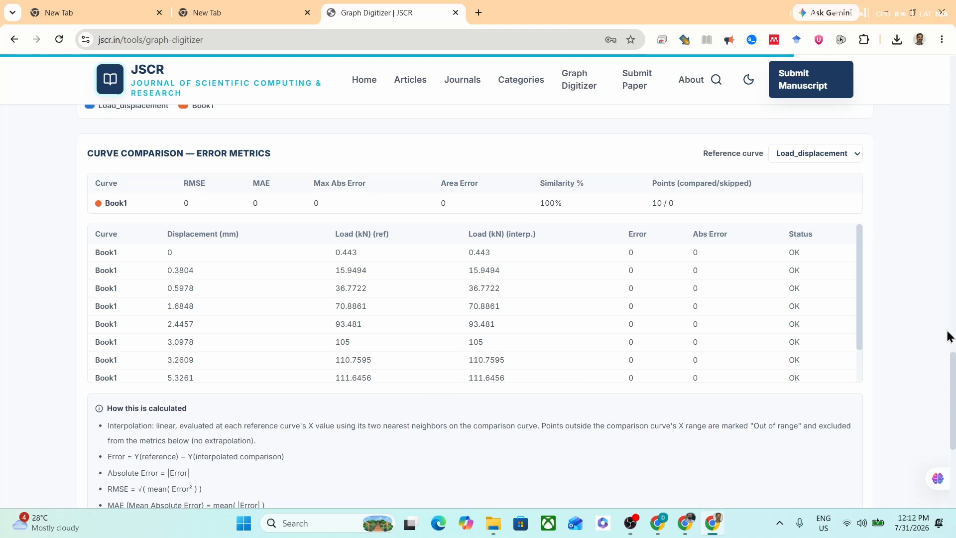
# Step: Add a new digitized dataset named COMPARISON
pyautogui.moveTo(955, 371); pyautogui.dragTo(954, 152)
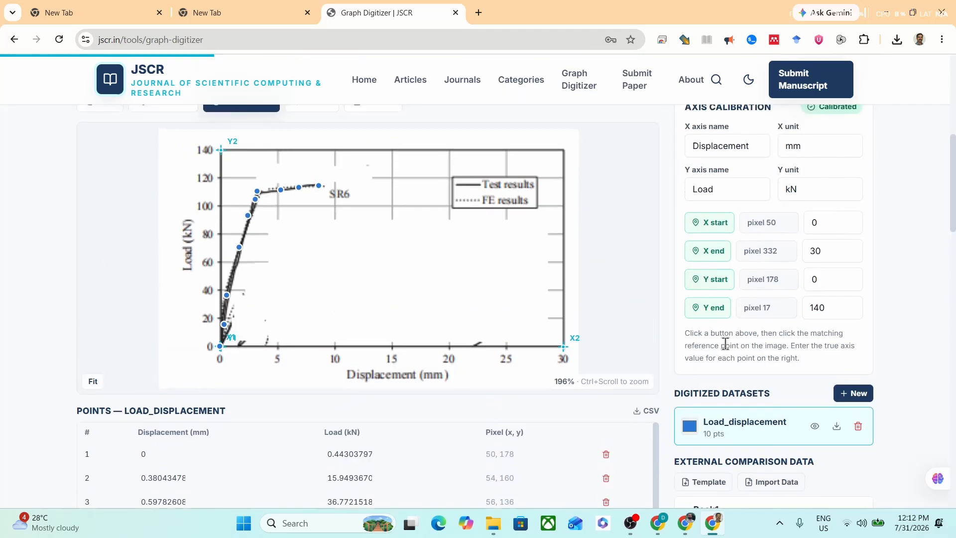
pyautogui.click(857, 396)
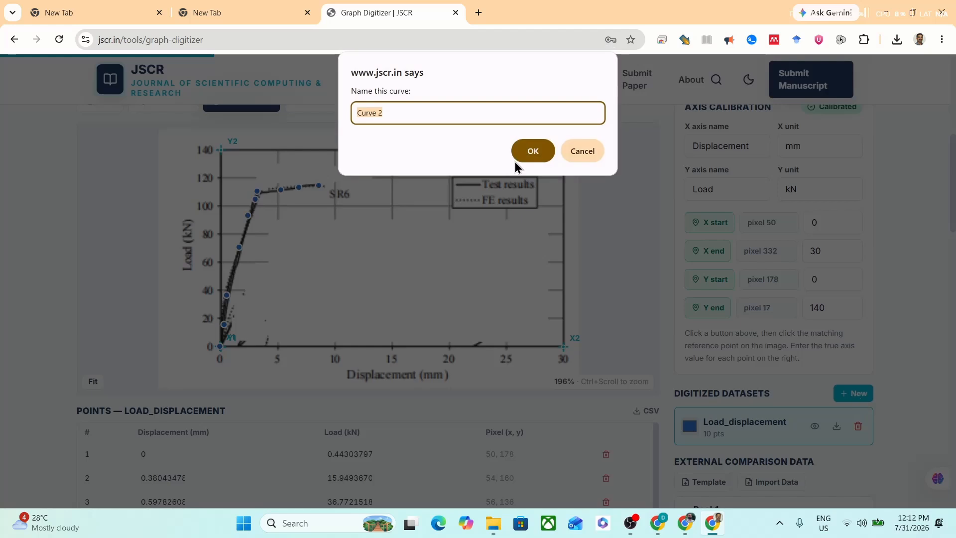
pyautogui.write('COMPARISON')
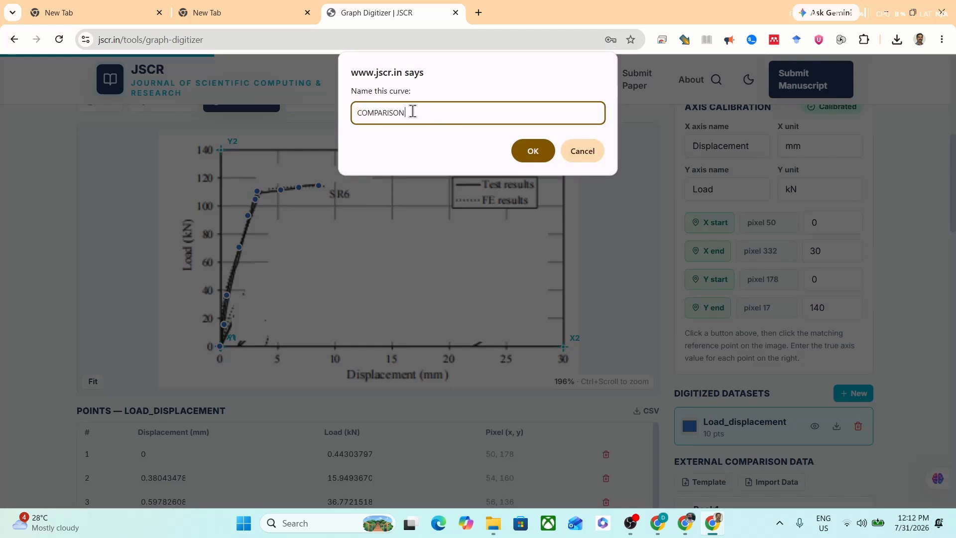
pyautogui.click(533, 153)
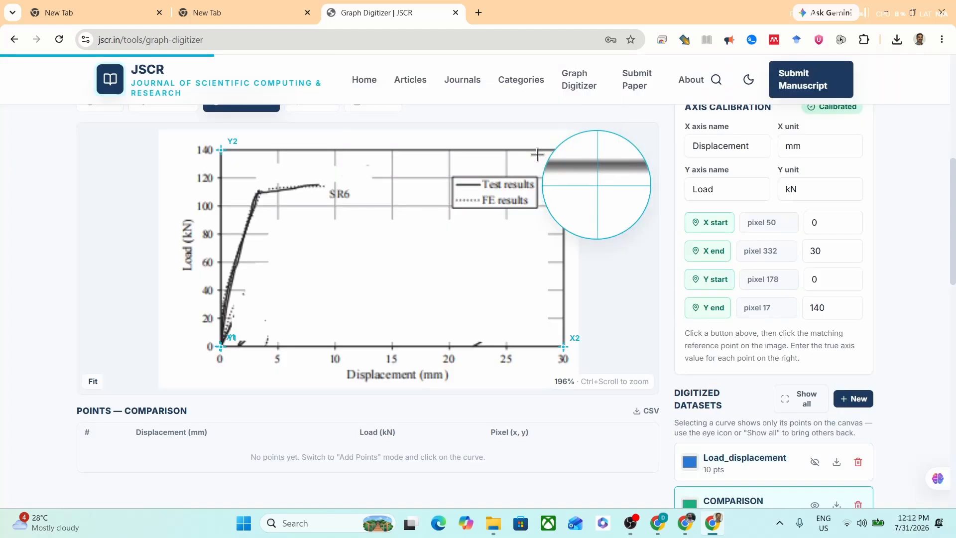
# Step: Digitize the COMPARISON curve with nine points along the SR6 line, from the origin to its end near 9 mm displacement
pyautogui.click(220, 343)
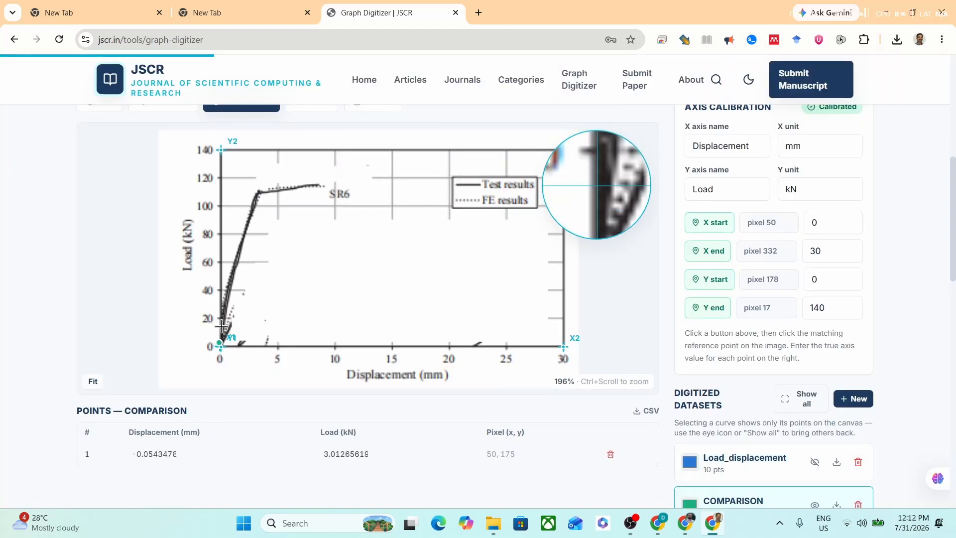
pyautogui.click(221, 326)
pyautogui.click(225, 289)
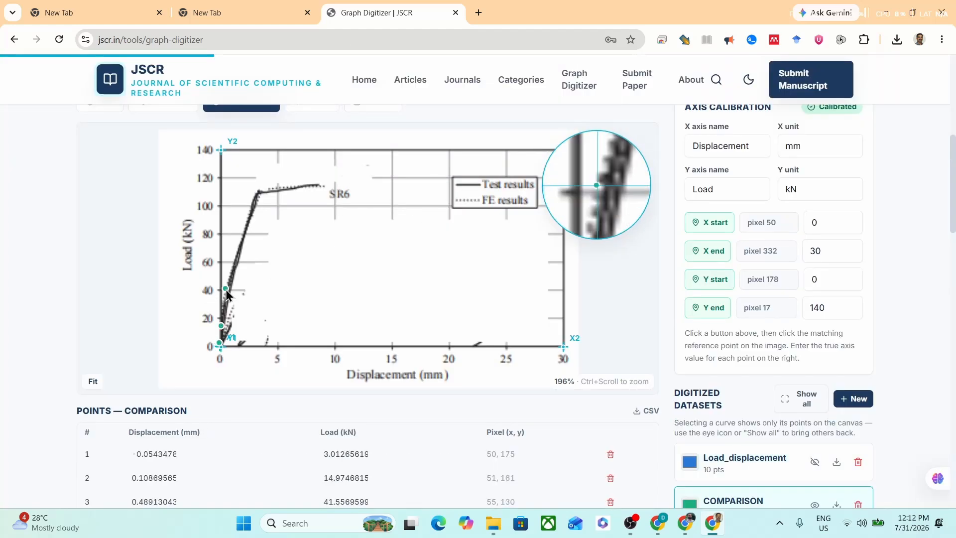
pyautogui.click(236, 262)
pyautogui.click(248, 220)
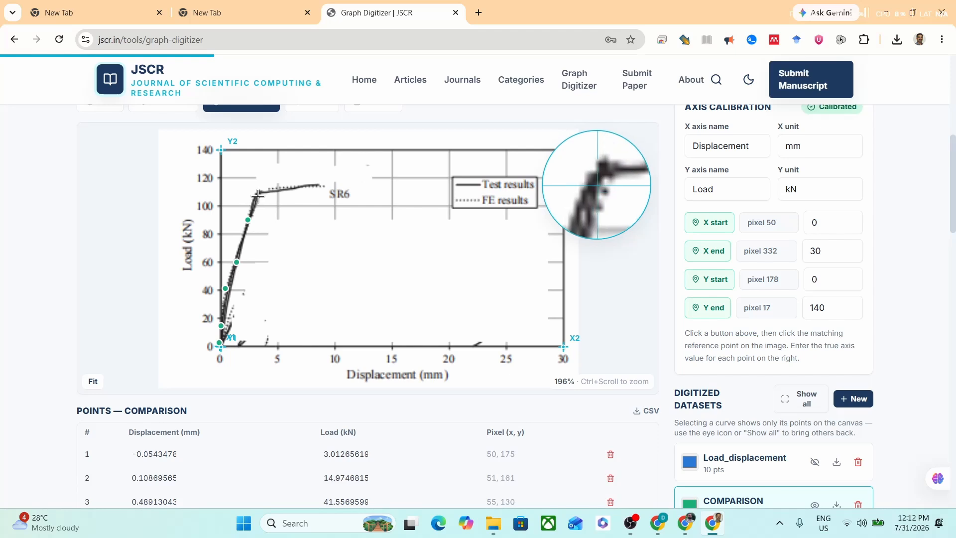
pyautogui.click(258, 195)
pyautogui.click(274, 192)
pyautogui.click(301, 186)
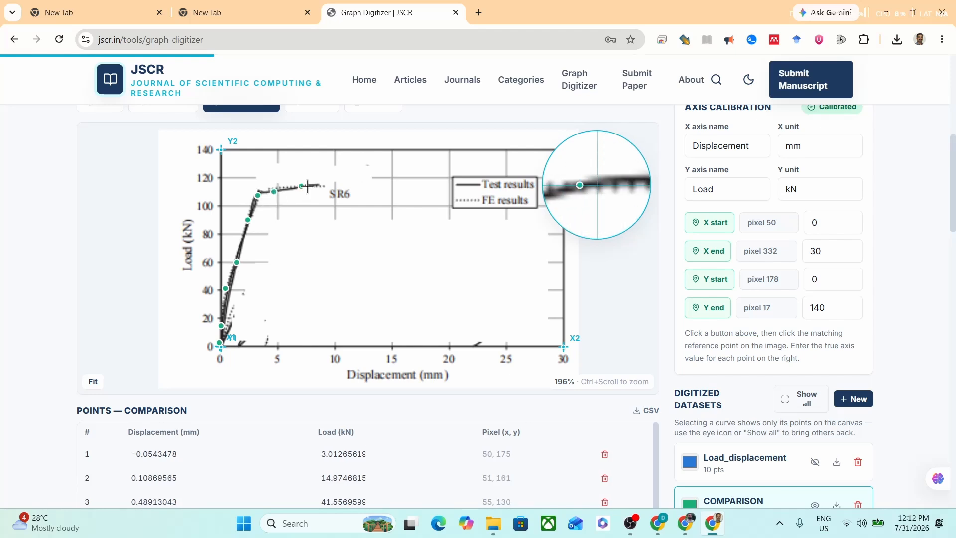
pyautogui.click(321, 183)
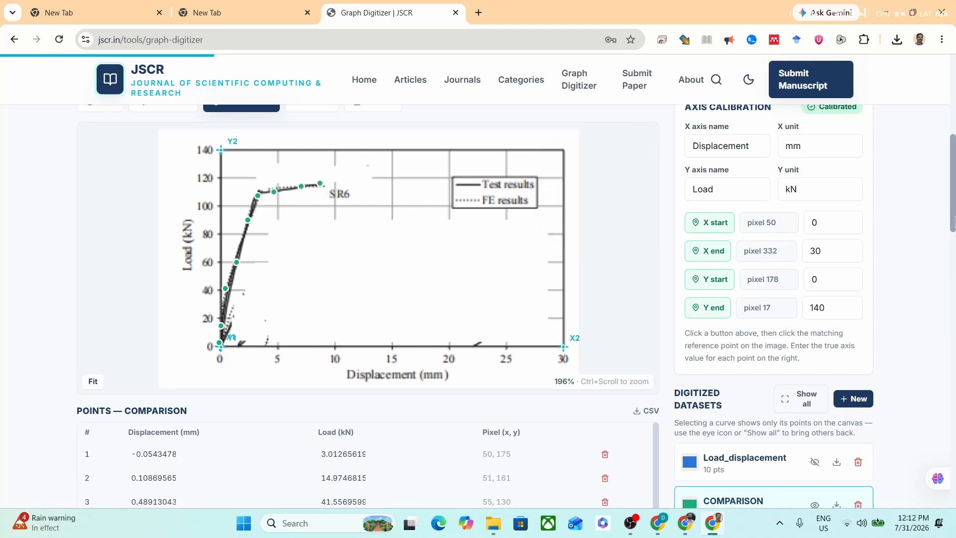
# Step: Set the reference curve of the error metrics to COMPARISON
pyautogui.moveTo(953, 229); pyautogui.dragTo(953, 443)
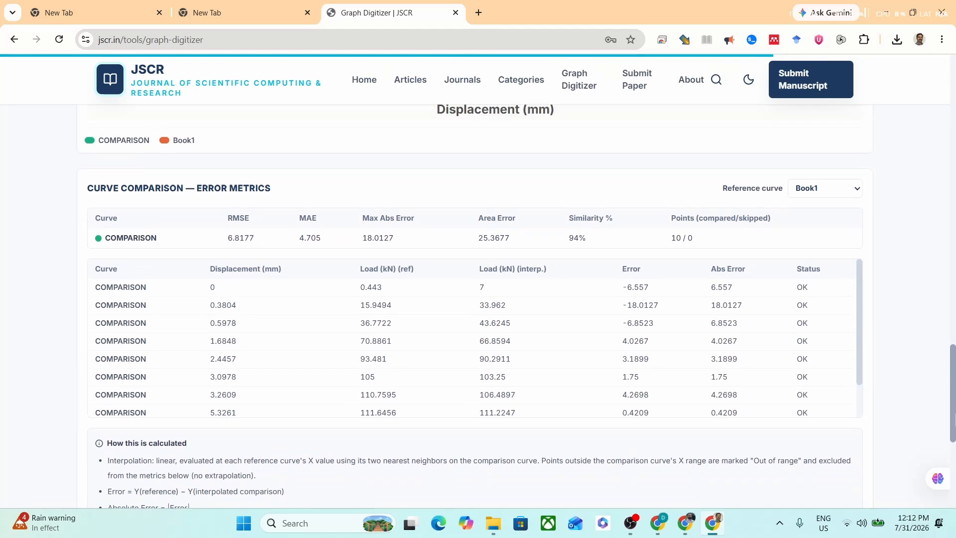
pyautogui.click(813, 192)
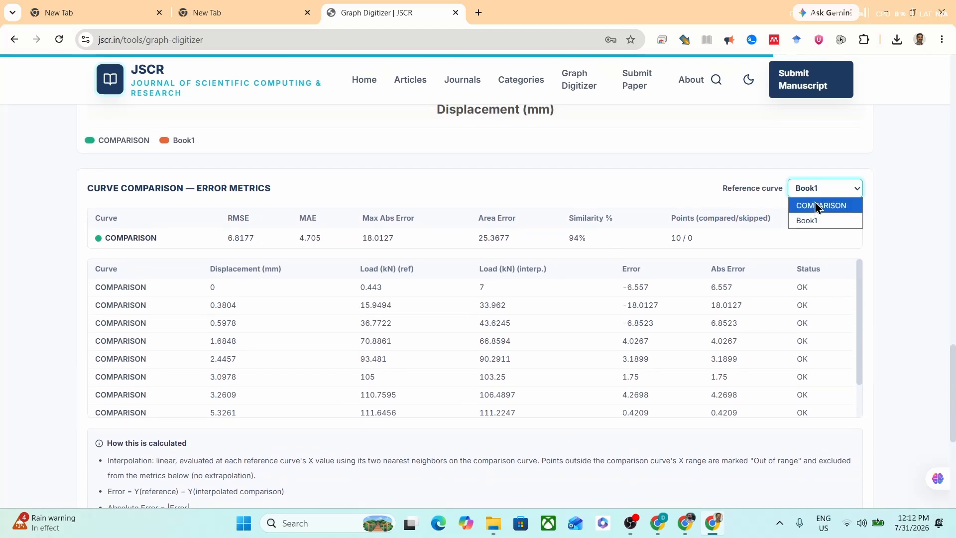
pyautogui.click(817, 206)
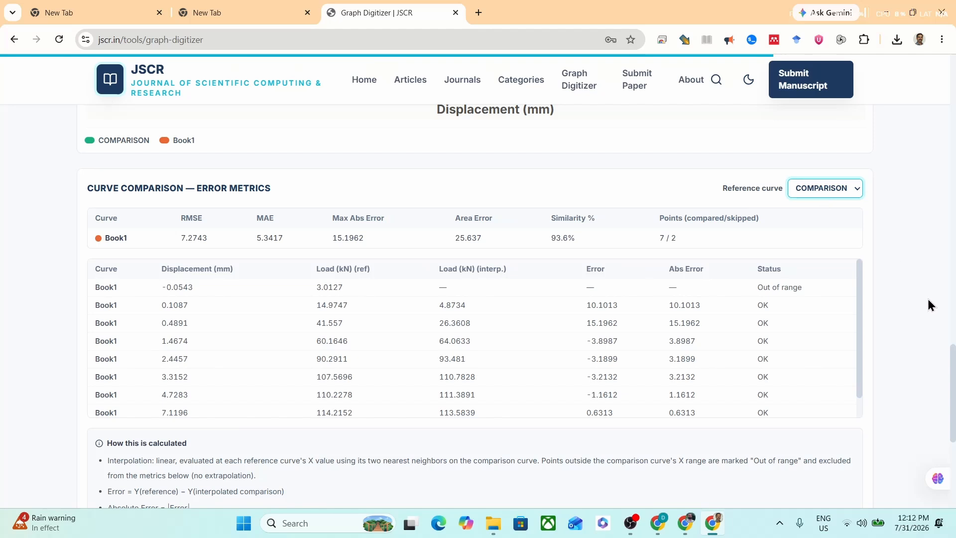
# Step: Check the dataset lists, switch the error metrics' reference curve to Book1, and return it to COMPARISON
pyautogui.moveTo(953, 366); pyautogui.dragTo(953, 215)
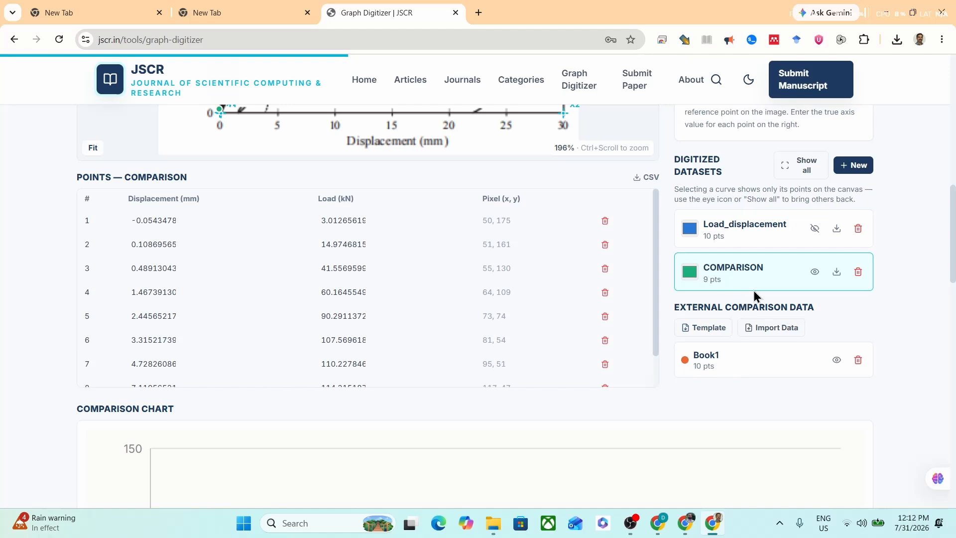
pyautogui.moveTo(952, 231); pyautogui.dragTo(952, 394)
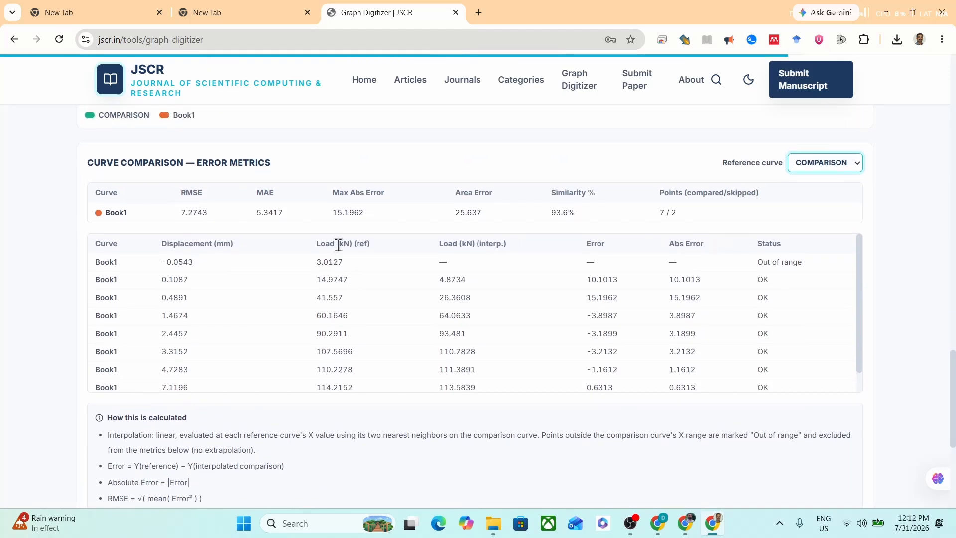
pyautogui.click(832, 165)
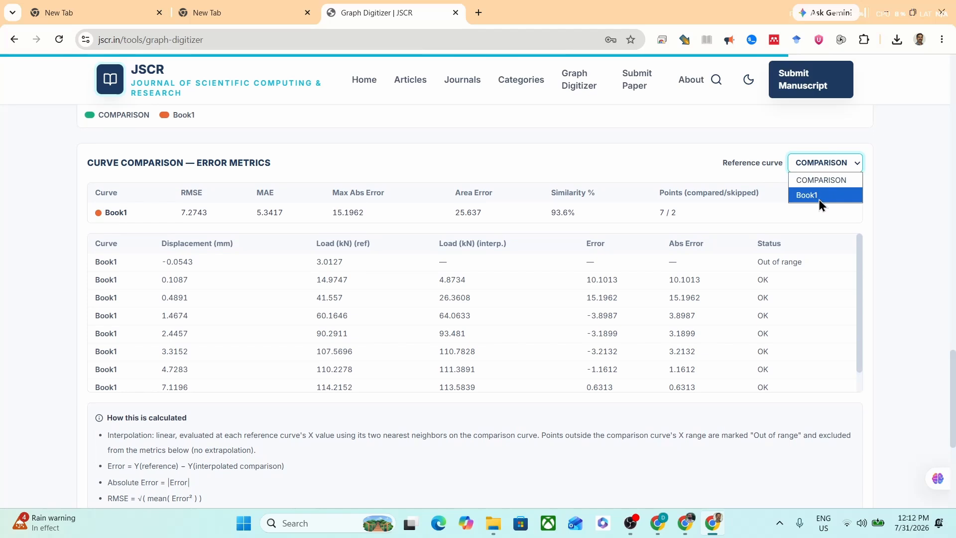
pyautogui.click(819, 195)
pyautogui.click(838, 168)
pyautogui.click(835, 179)
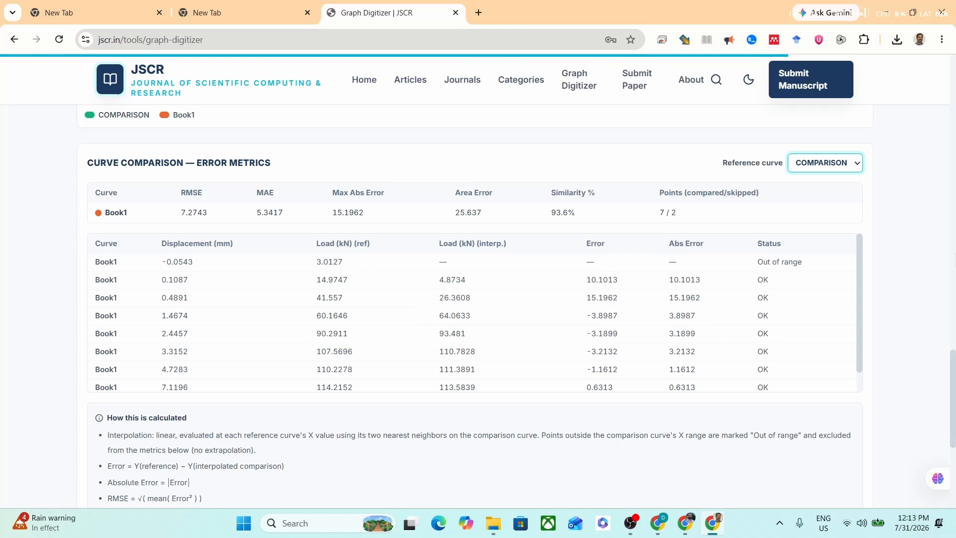
# Step: Review the comparison chart and the notes on how the error metrics are calculated, and open the JSCR home page
pyautogui.scroll(6, 952, 393)
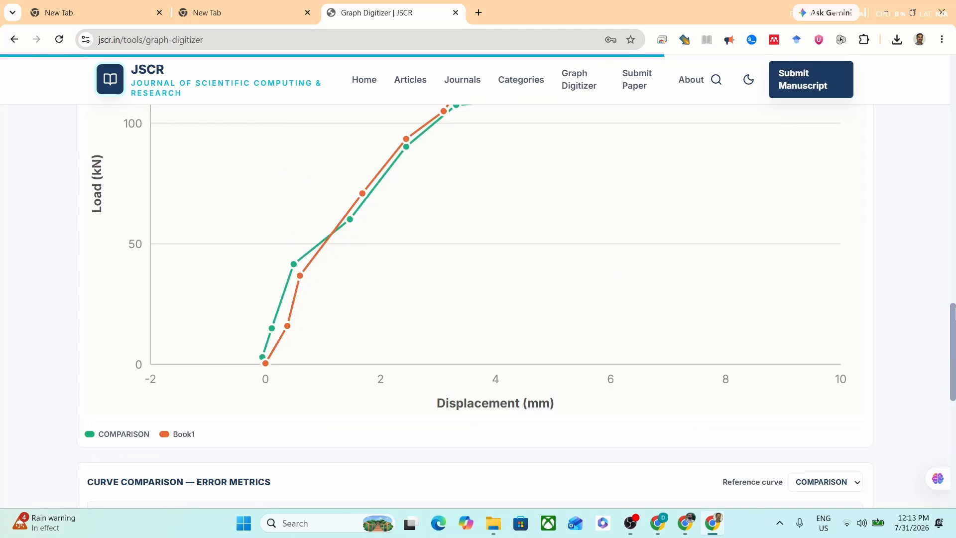
pyautogui.scroll(-12, 942, 354)
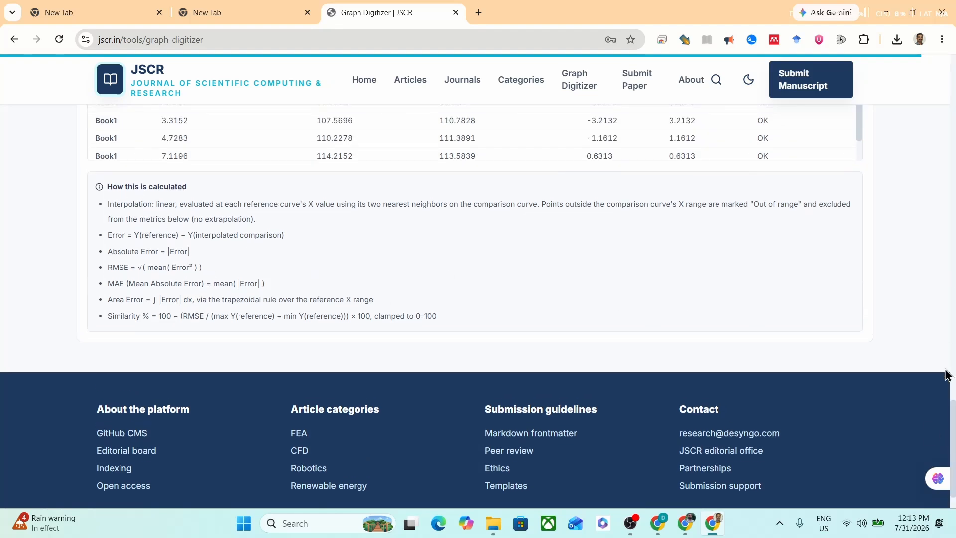
pyautogui.moveTo(953, 438); pyautogui.dragTo(954, 268)
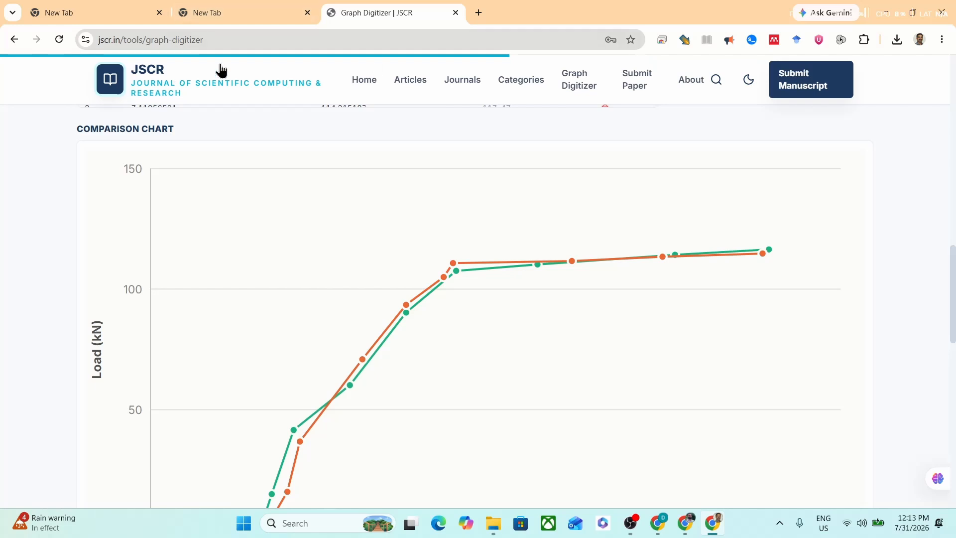
pyautogui.click(359, 88)
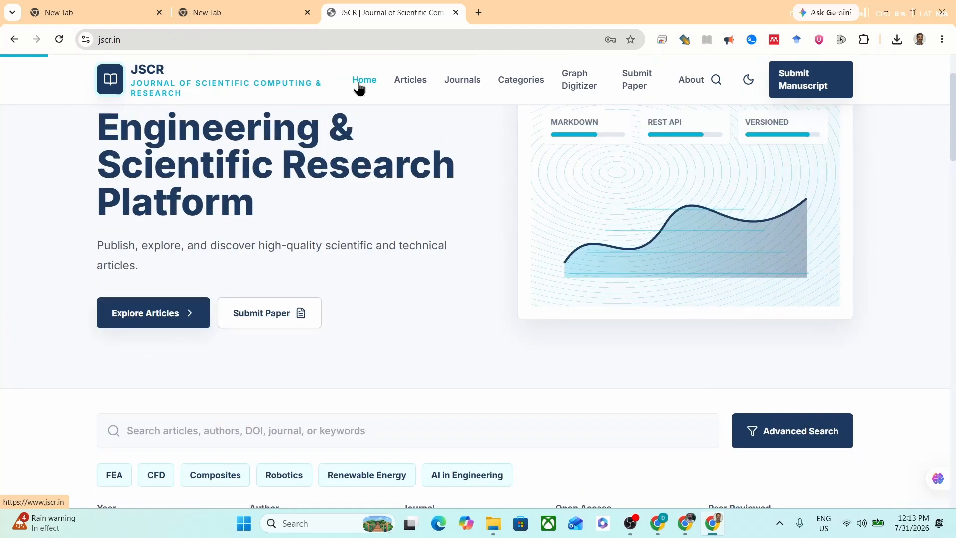